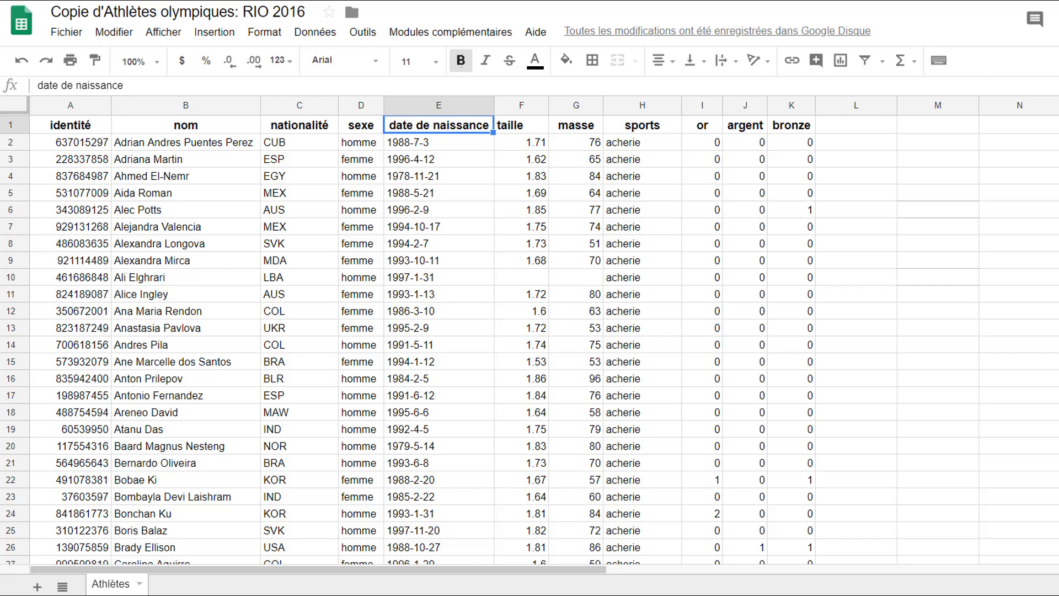
# Step: Duplicate the Athlètes sheet and rename the duplicate as copie 1
pyautogui.click(139, 584)
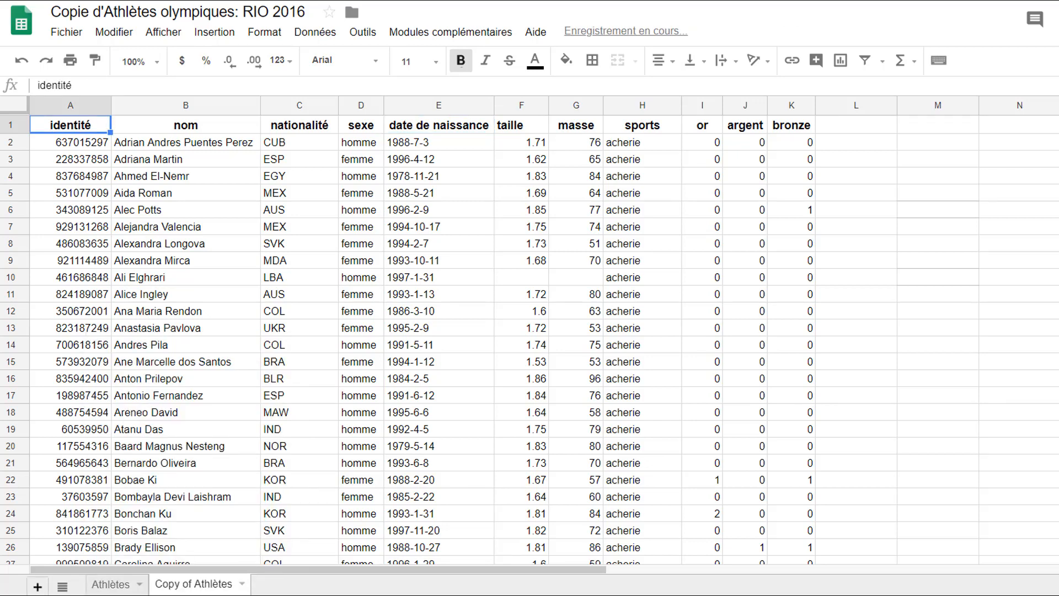
pyautogui.click(242, 583)
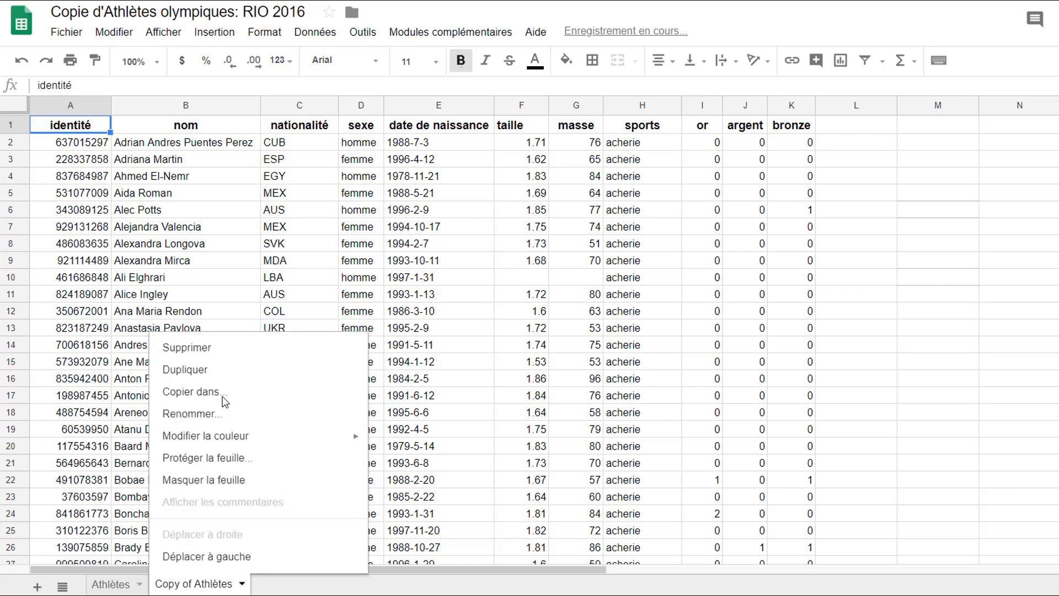
pyautogui.click(191, 414)
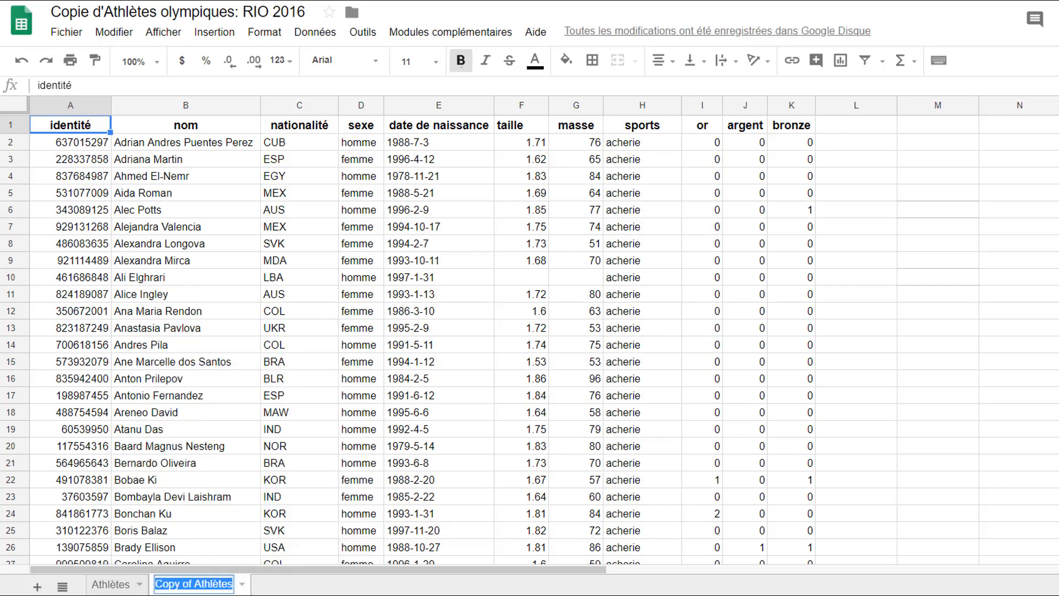
pyautogui.press('Return')
pyautogui.click(243, 584)
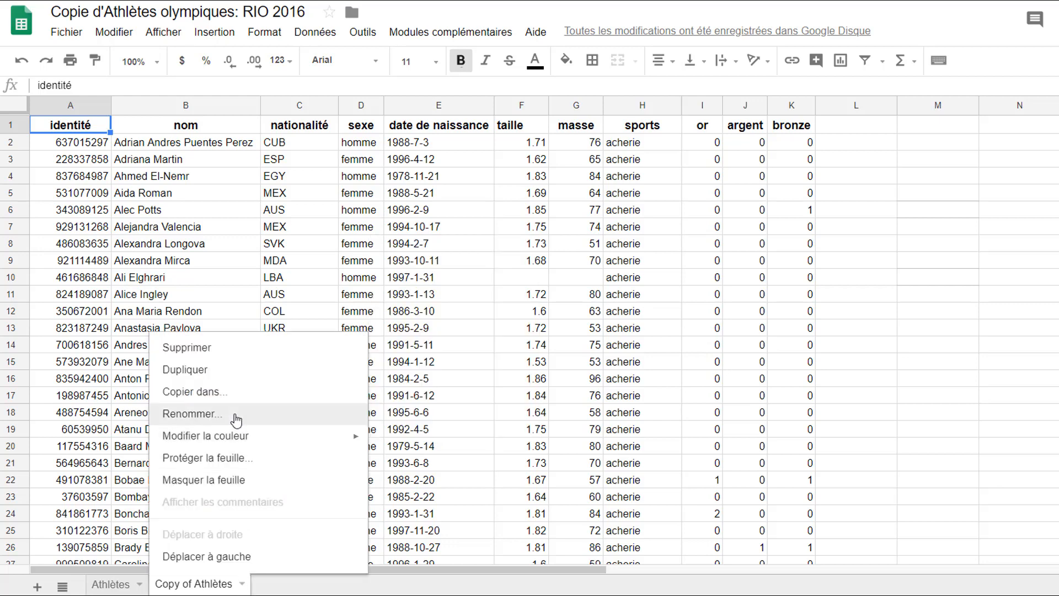
pyautogui.click(191, 414)
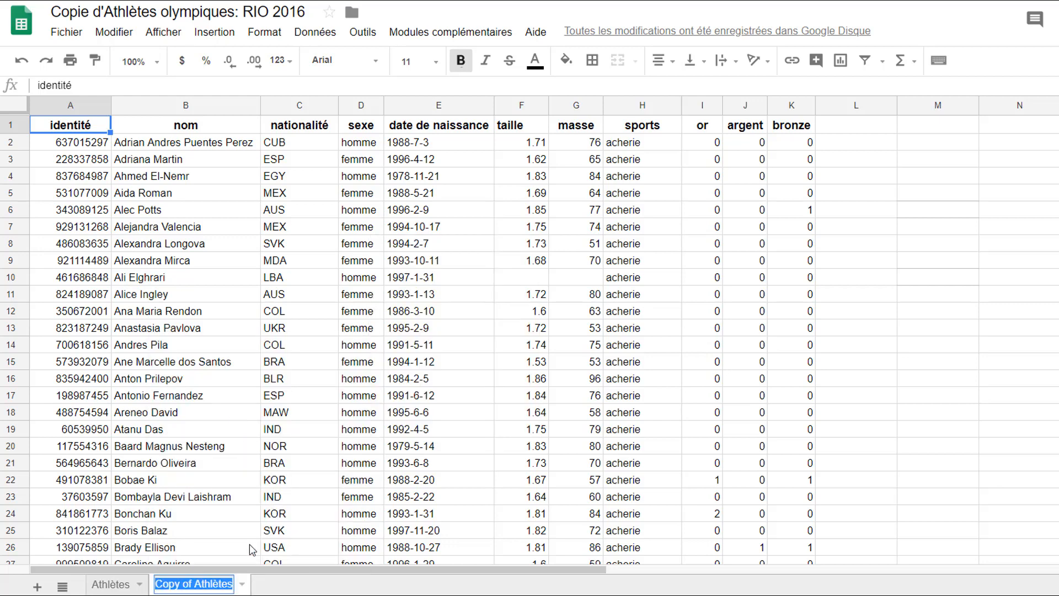
pyautogui.write('copie')
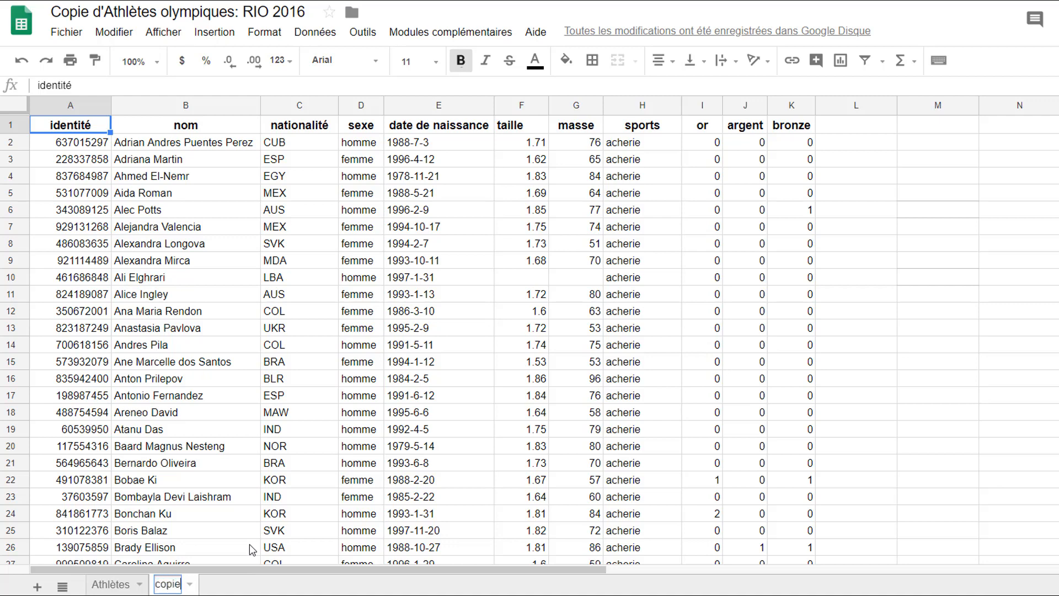
pyautogui.write(' 1')
pyautogui.press('Return')
# Step: Sort only the date de naissance column as a range from A to Z
pyautogui.click(438, 104)
pyautogui.click(314, 32)
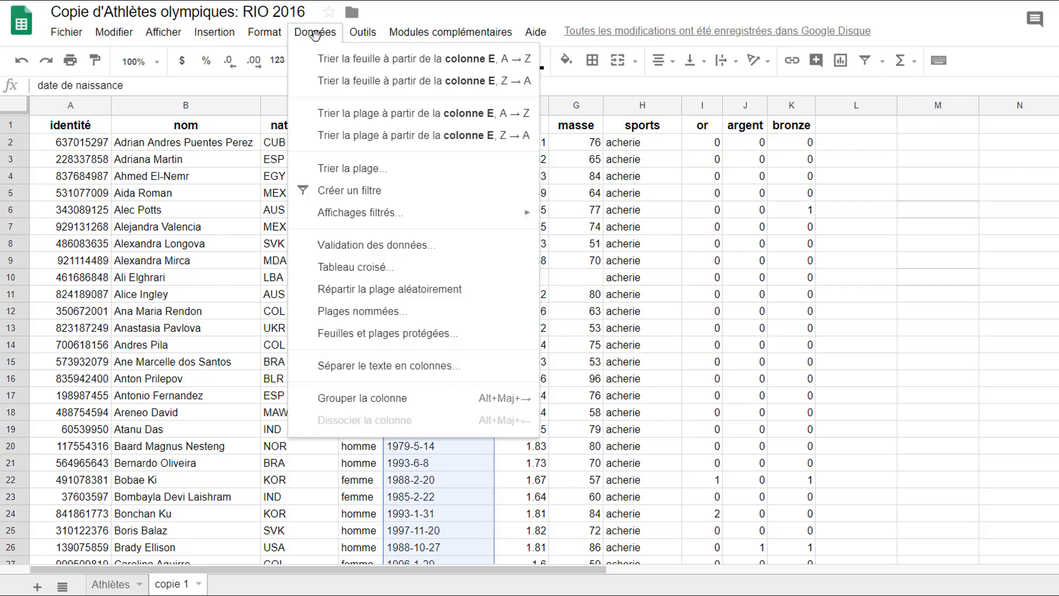
pyautogui.click(339, 113)
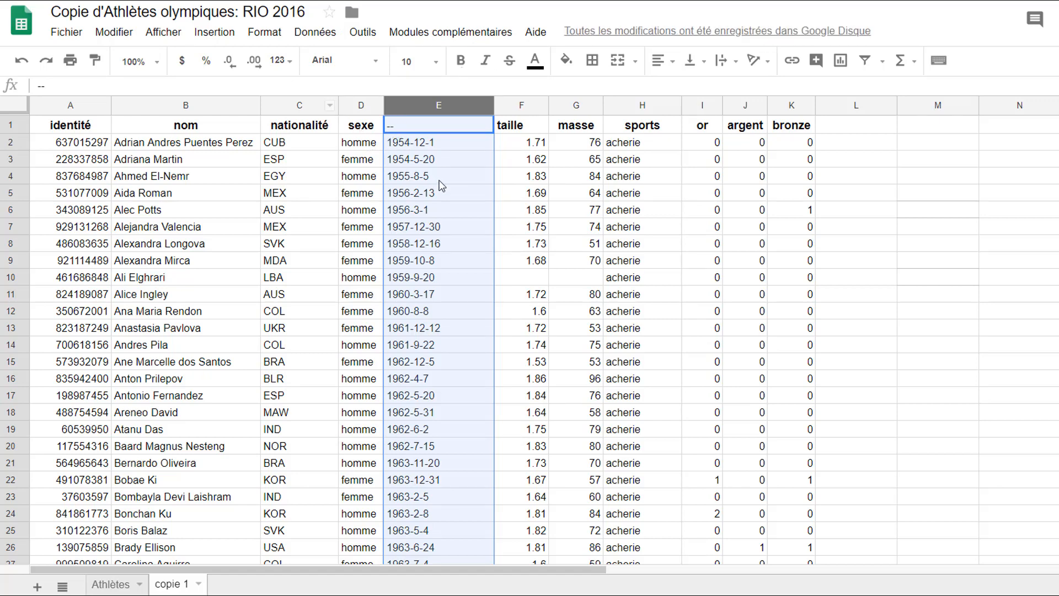
# Step: Check the athlete rows against the sorted dates and undo the range sort of column E
pyautogui.click(25, 144)
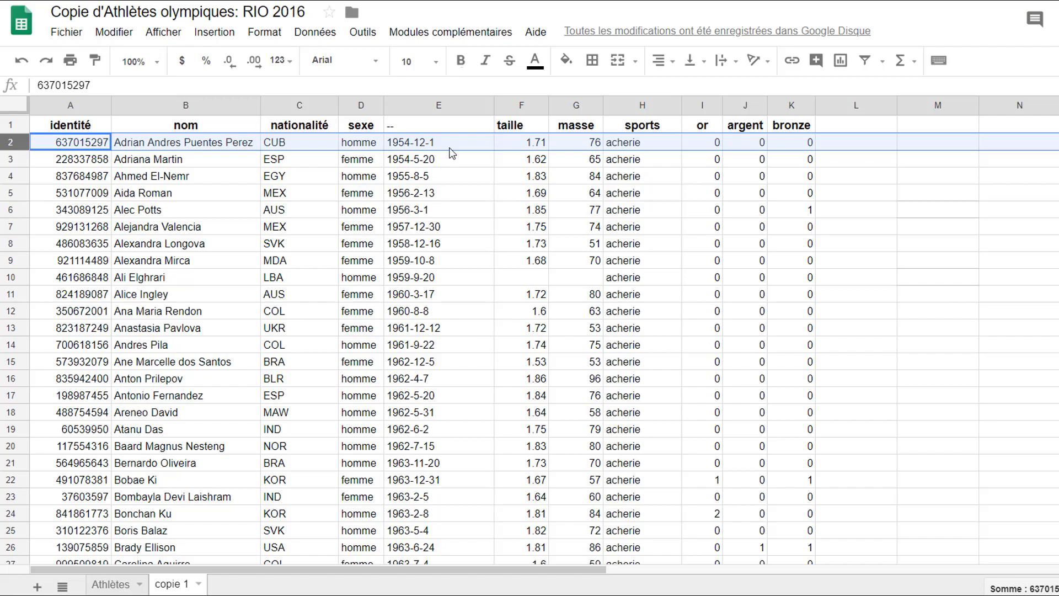
pyautogui.scroll(-15, 451, 153)
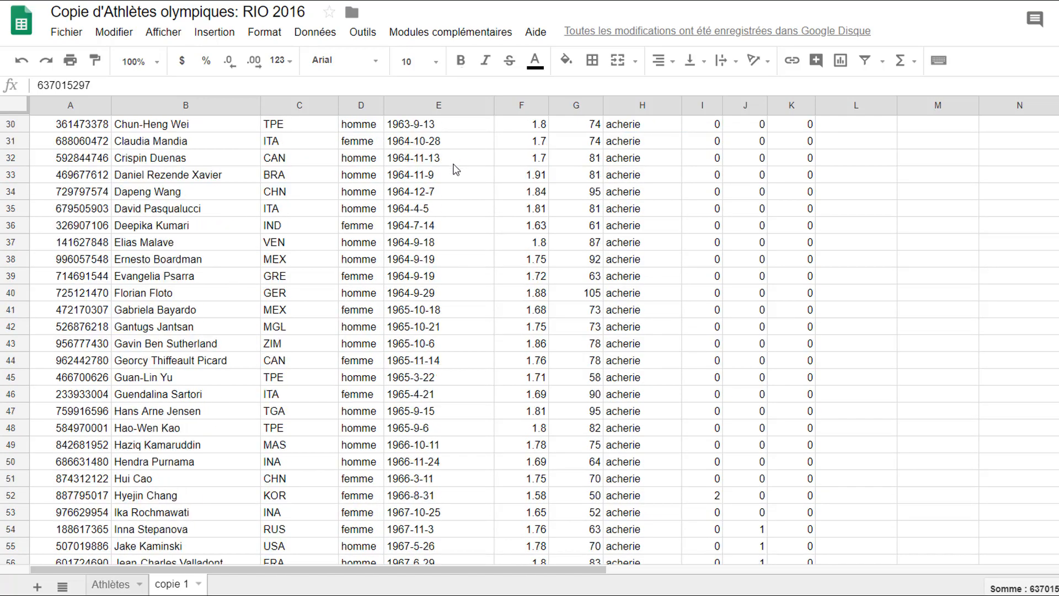
pyautogui.scroll(-10, 491, 303)
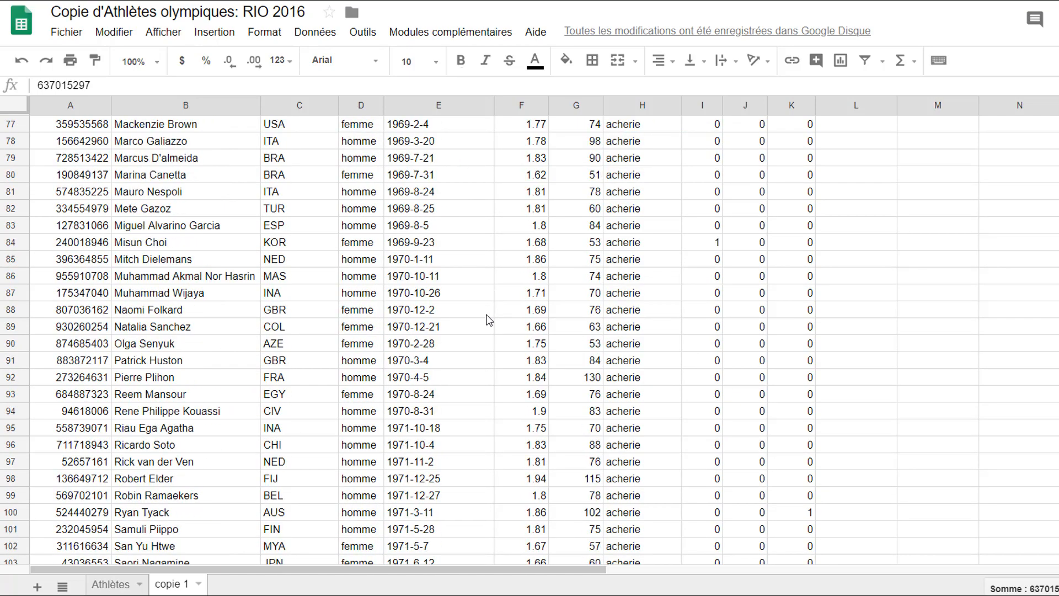
pyautogui.scroll(9, 486, 312)
pyautogui.scroll(16, 486, 309)
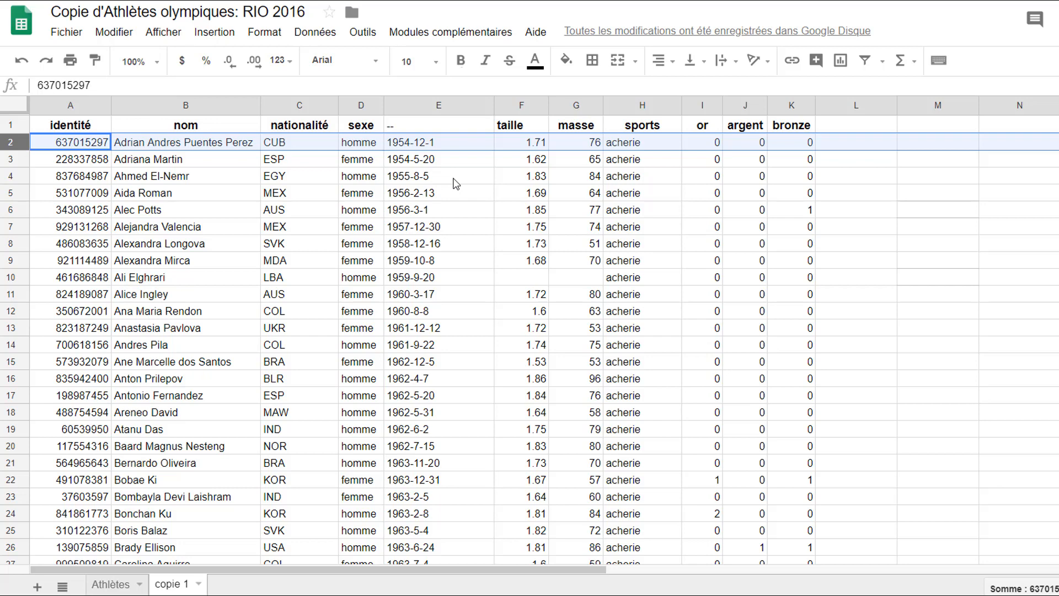
pyautogui.click(106, 34)
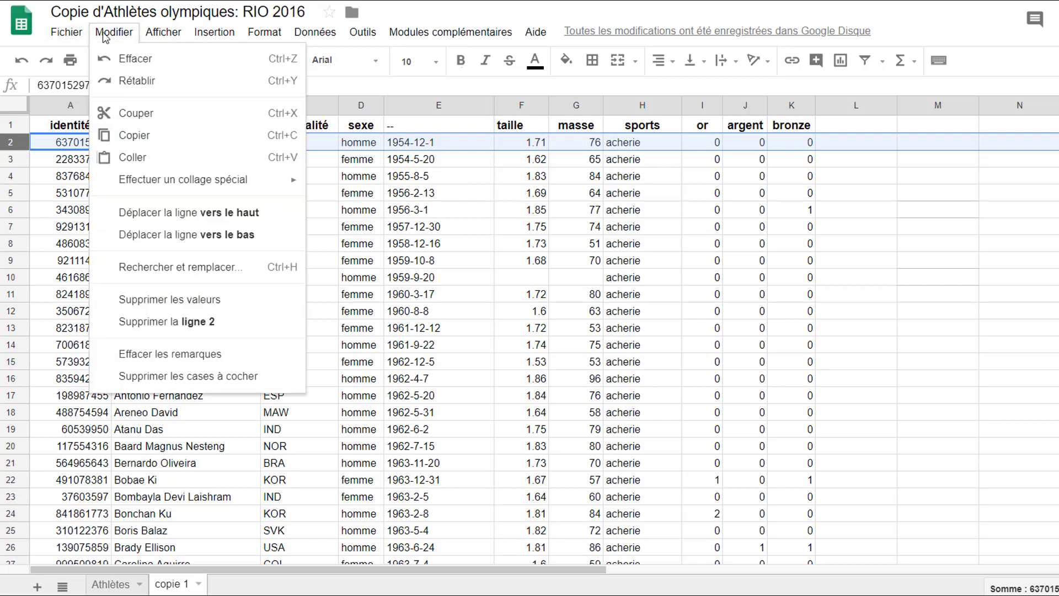
pyautogui.click(125, 65)
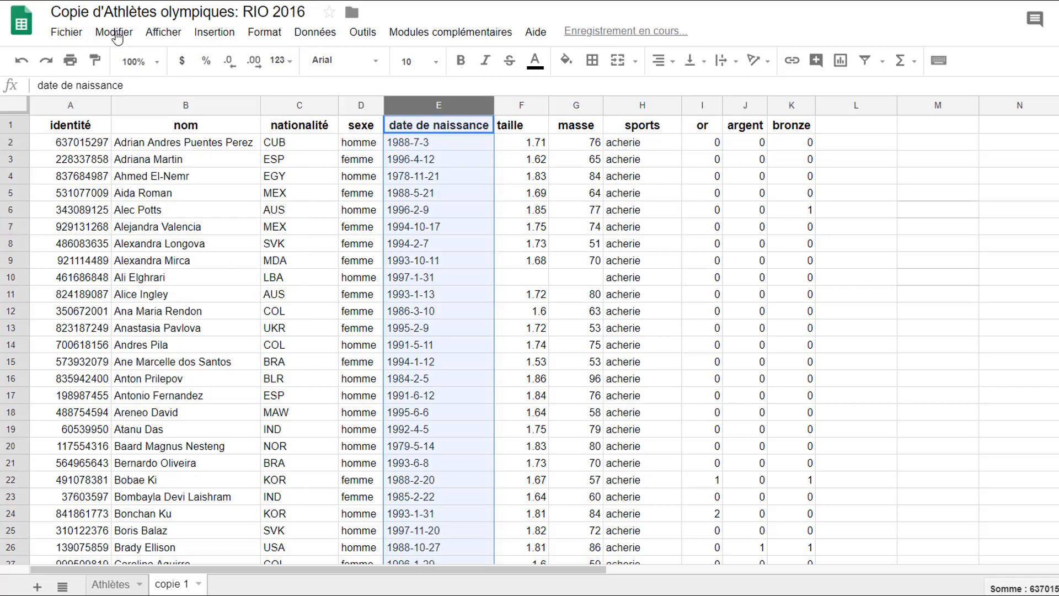
# Step: Sort the entire sheet by column E, date de naissance, from A to Z and look through the rows
pyautogui.click(331, 37)
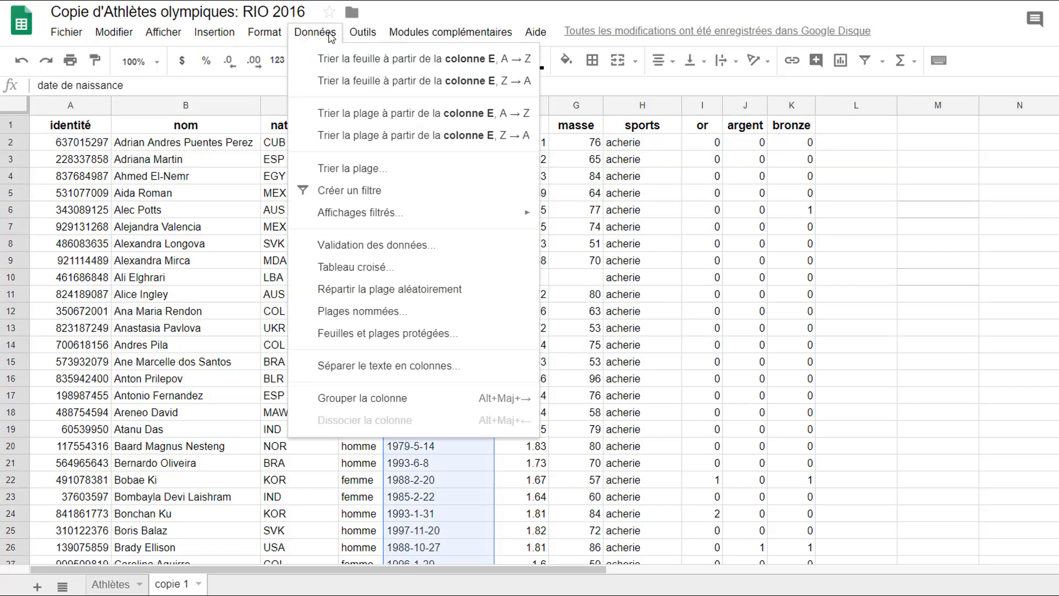
pyautogui.click(345, 65)
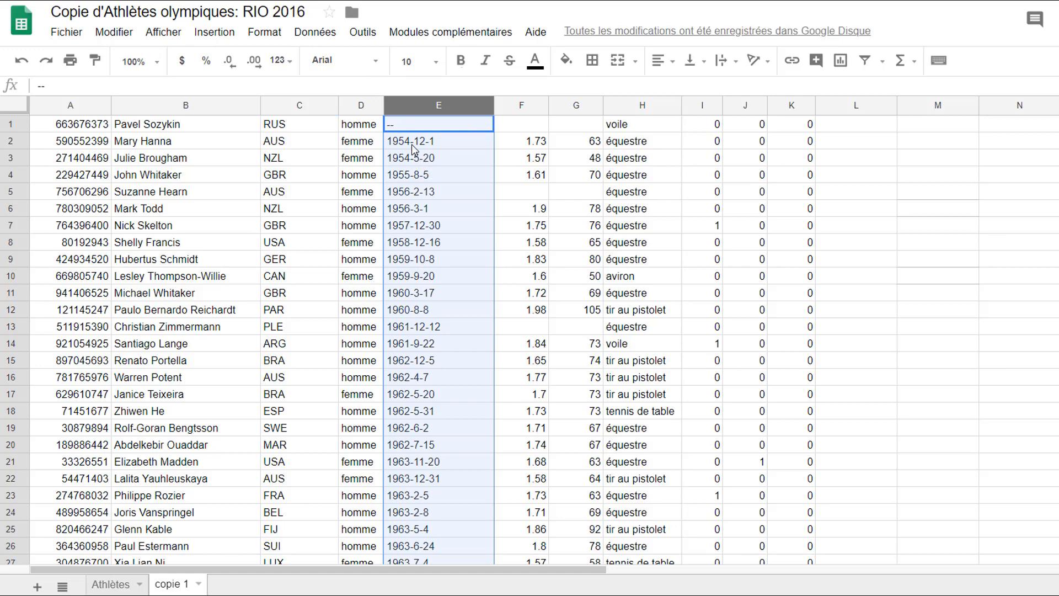
pyautogui.scroll(-18, 415, 147)
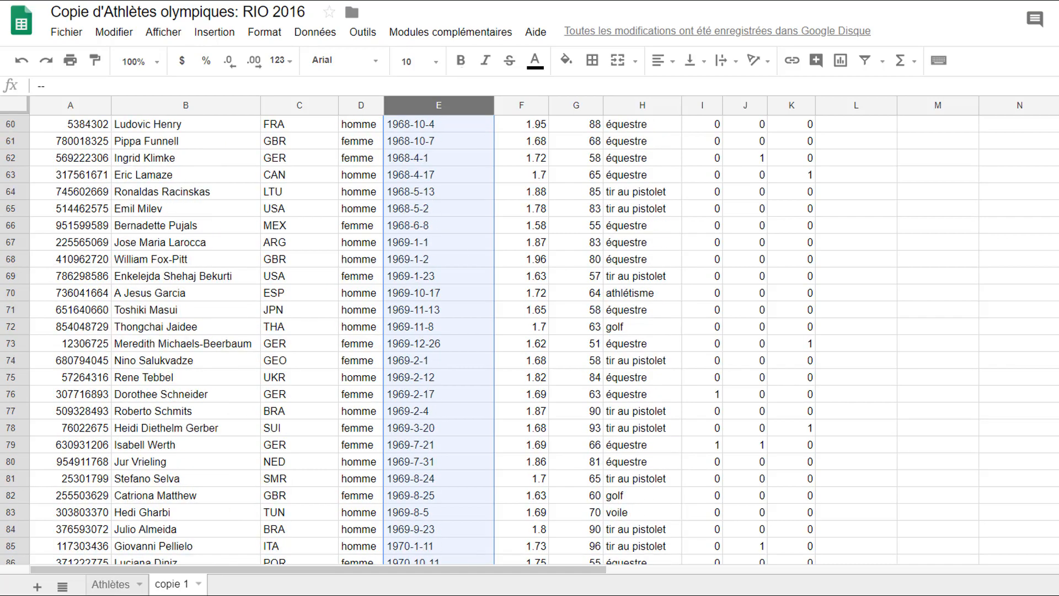
pyautogui.scroll(-20, 529, 339)
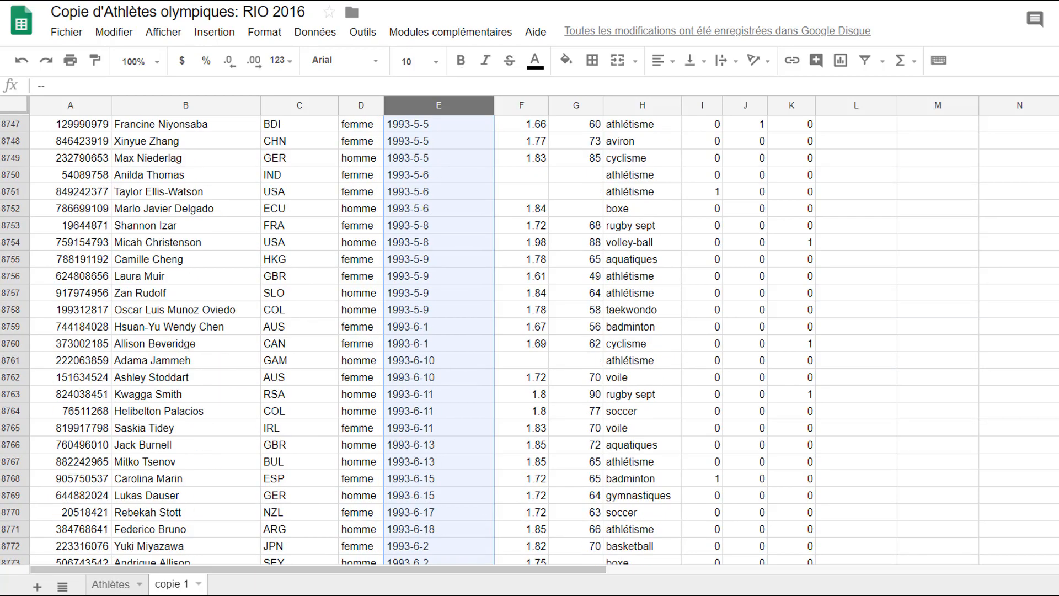
pyautogui.scroll(-20, 530, 340)
pyautogui.scroll(20, 530, 340)
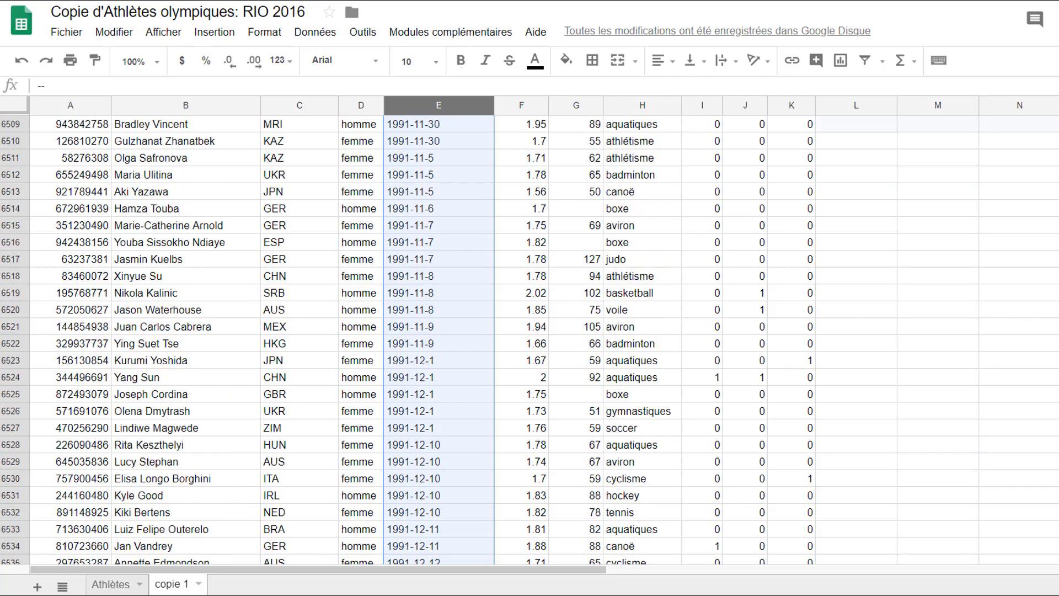
pyautogui.scroll(20, 529, 339)
# Step: Sort the entire sheet by column E, date de naissance, from Z to A and review the rows
pyautogui.click(306, 35)
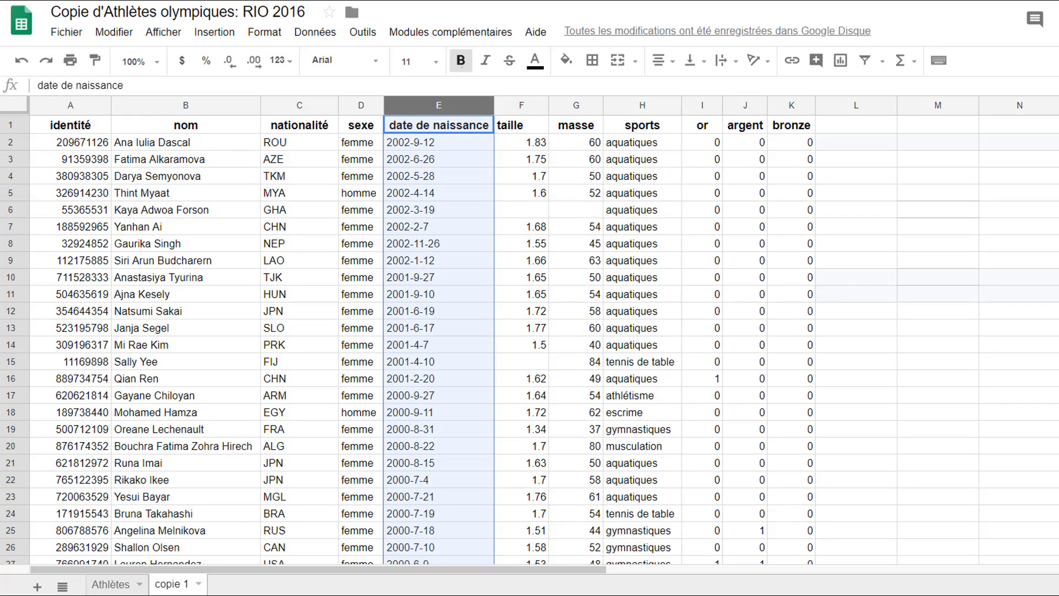
pyautogui.scroll(-20, 438, 331)
pyautogui.scroll(-20, 439, 331)
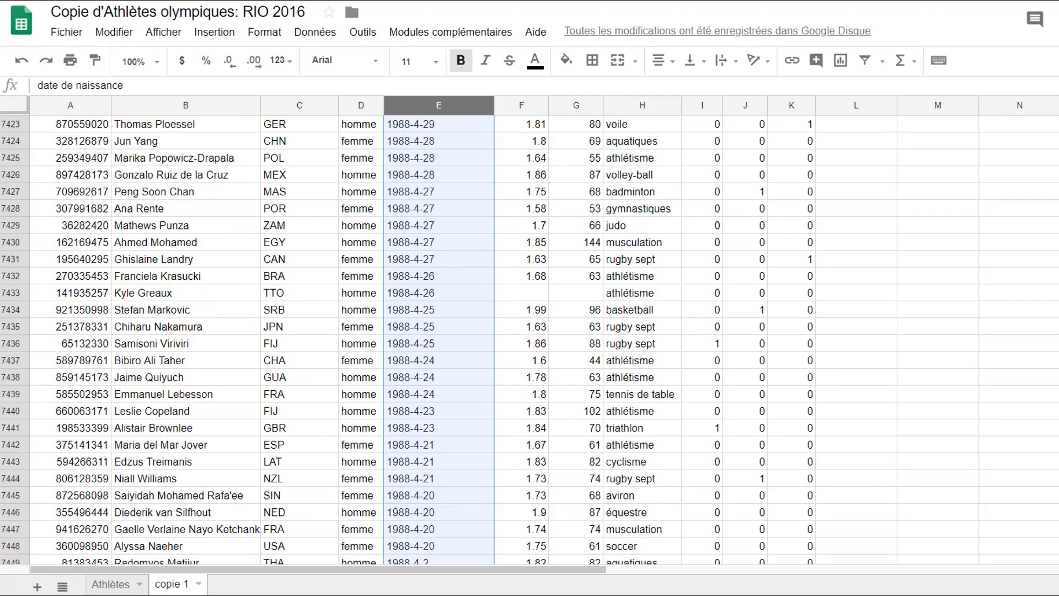
pyautogui.scroll(20, 439, 331)
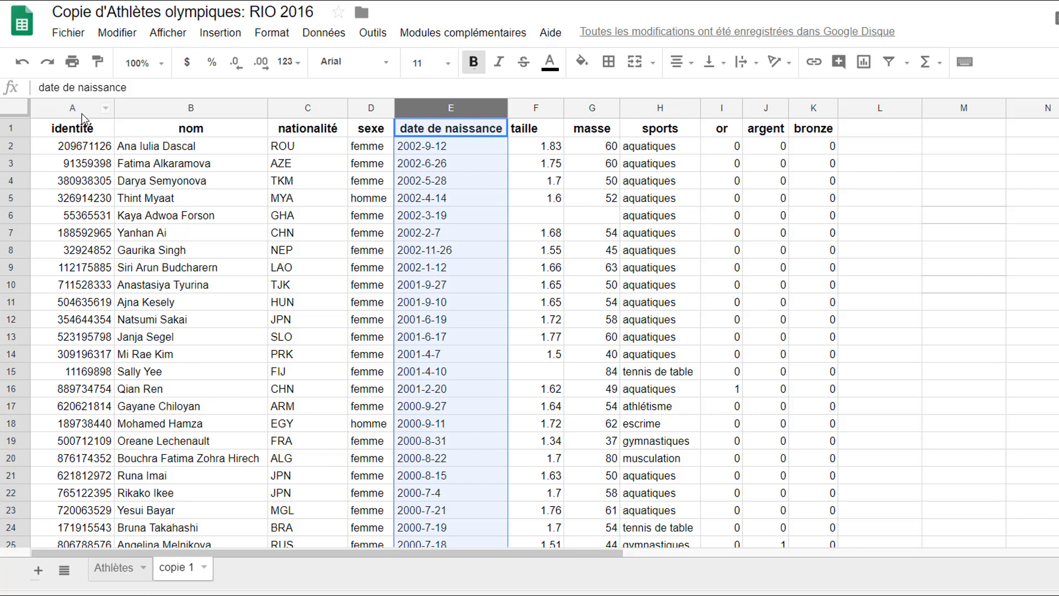
# Step: Sort the full data range A1 to K11550, with a header row, by nationalité and secondarily by sexe, both A to Z
pyautogui.hotkey('ctrl', 'a')
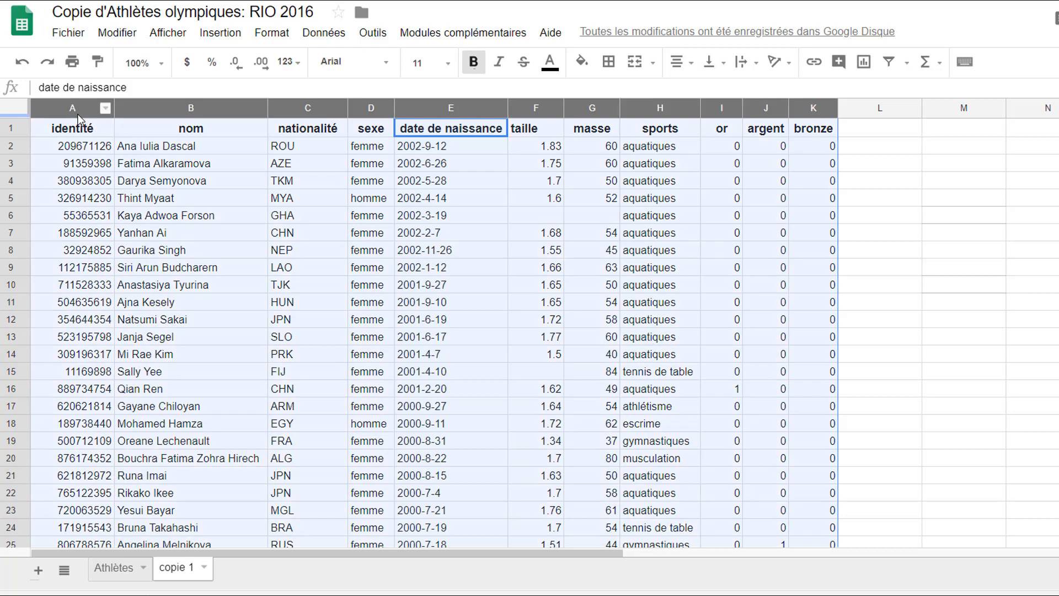
pyautogui.click(330, 34)
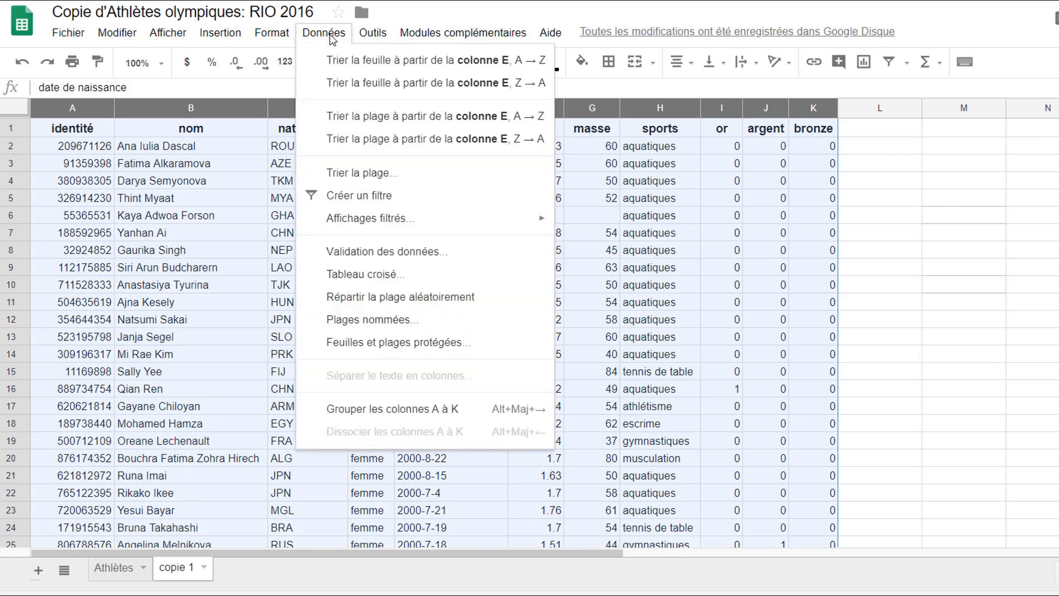
pyautogui.click(335, 174)
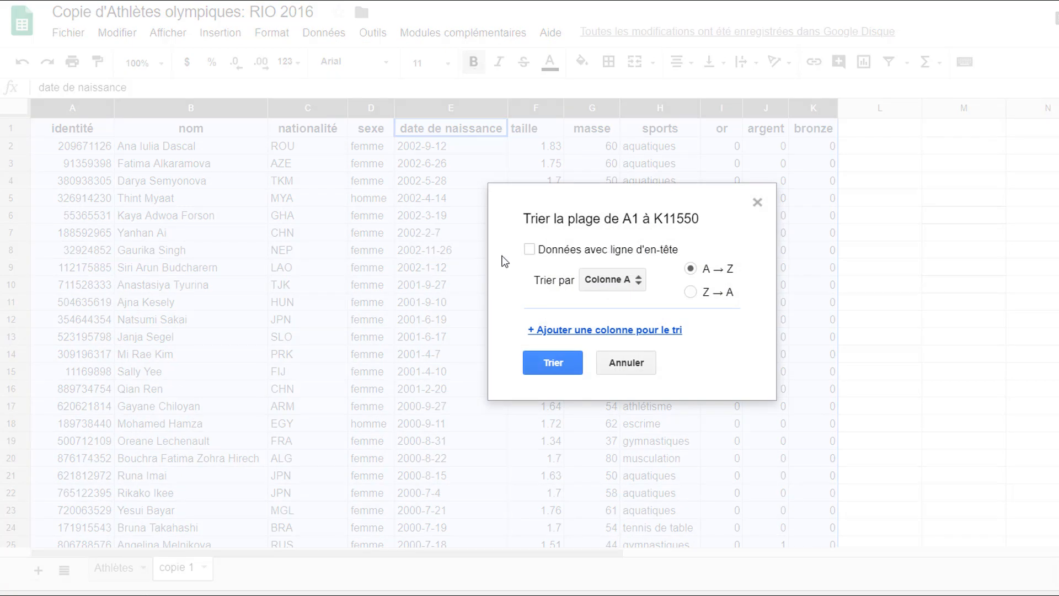
pyautogui.click(529, 249)
pyautogui.click(633, 281)
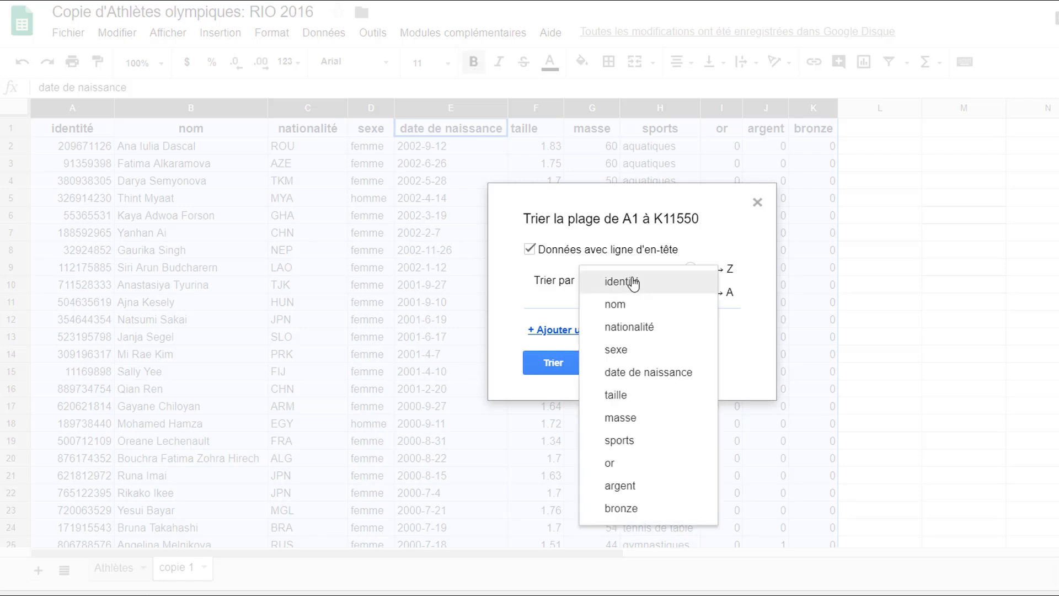
pyautogui.click(630, 328)
pyautogui.click(574, 331)
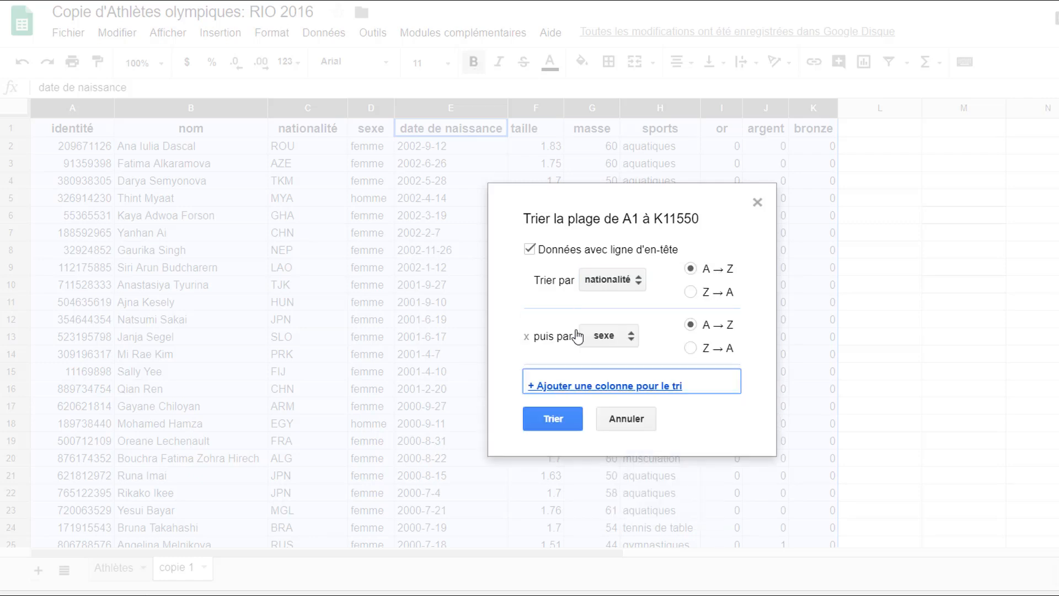
pyautogui.click(628, 334)
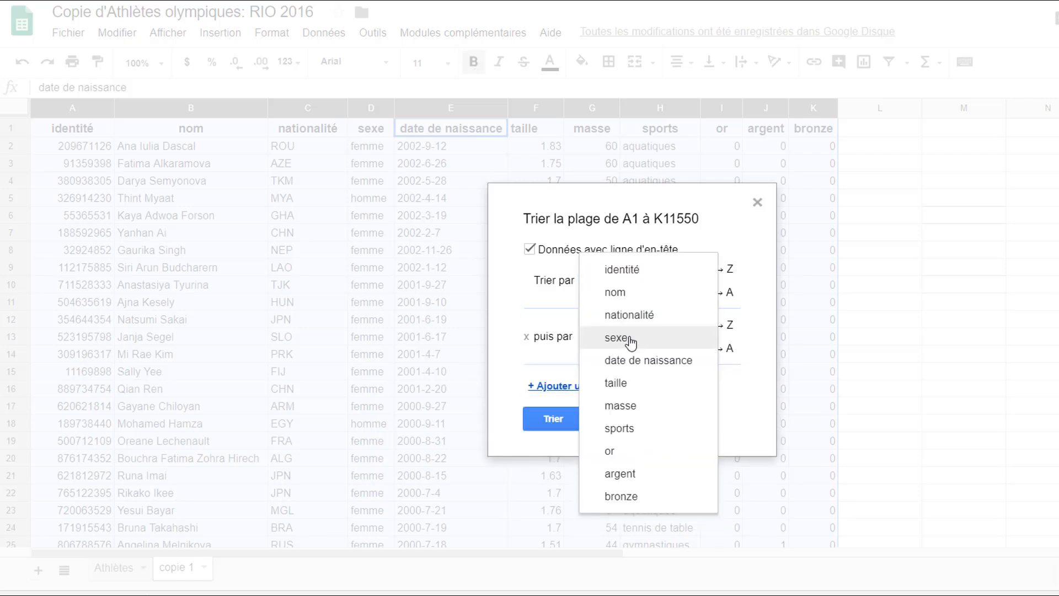
pyautogui.click(629, 342)
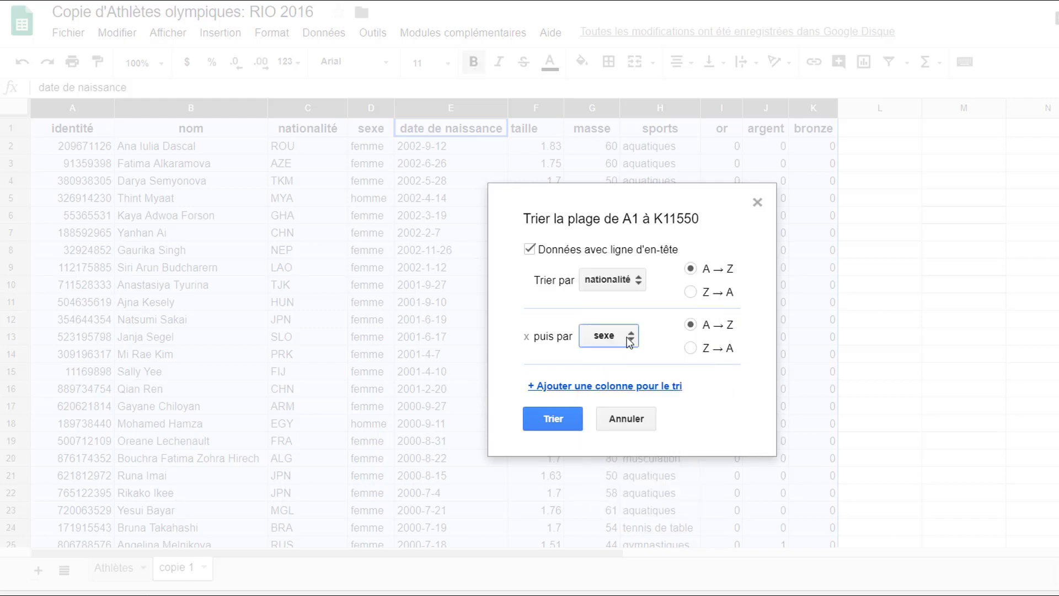
pyautogui.click(546, 420)
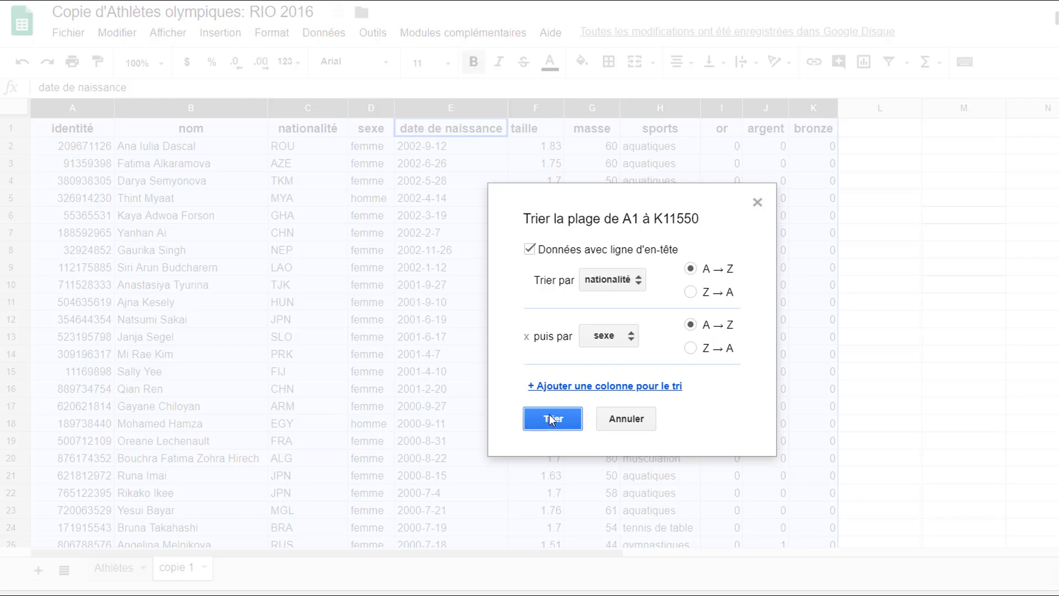
pyautogui.click(551, 420)
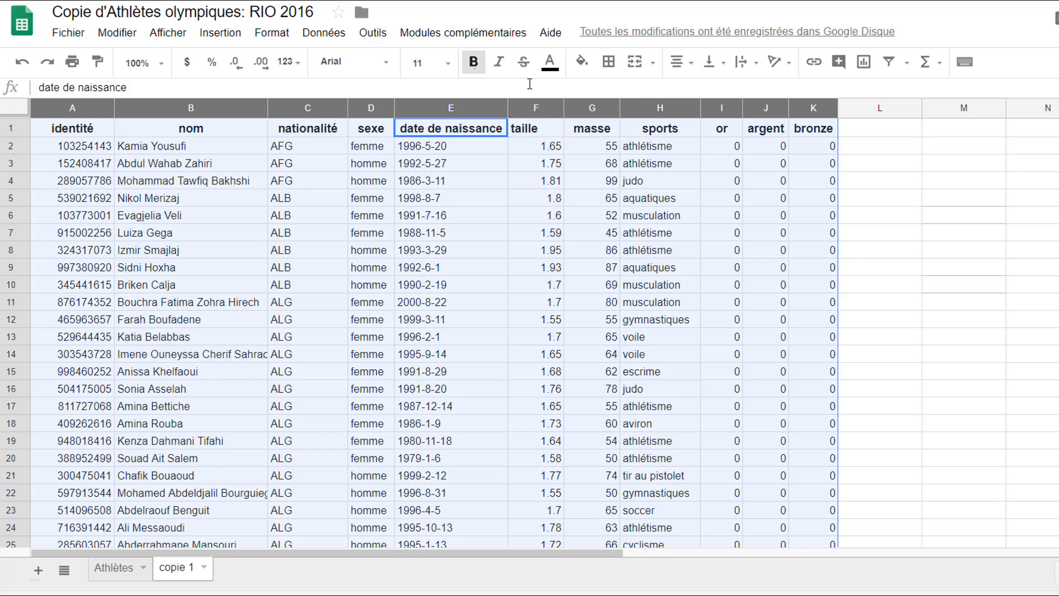
# Step: Sort the range A1 to K11550, with a header row, by sports, then nationalité, then sexe, all A to Z
pyautogui.click(338, 36)
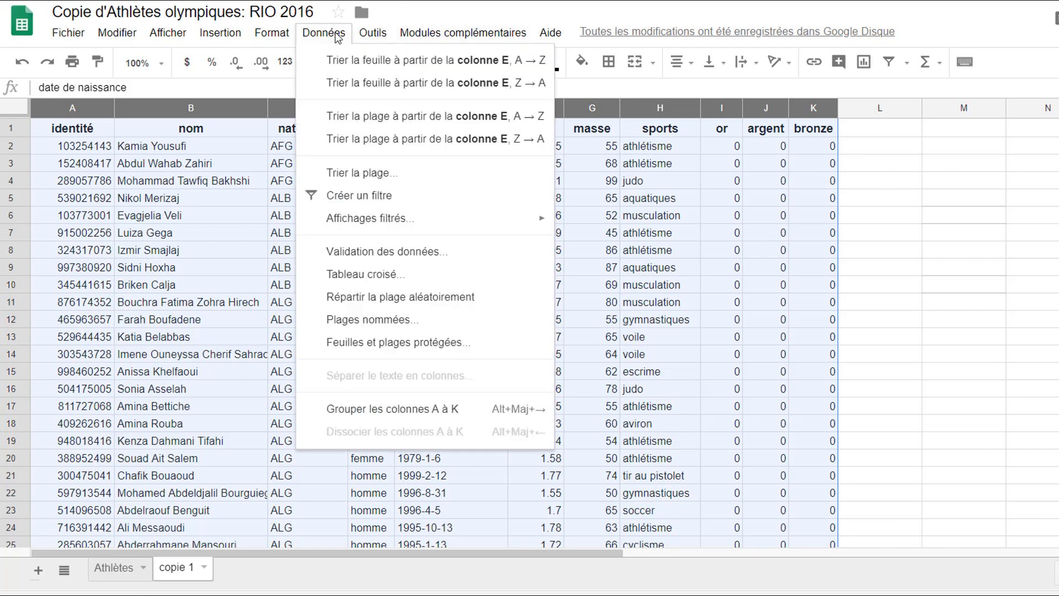
pyautogui.click(374, 177)
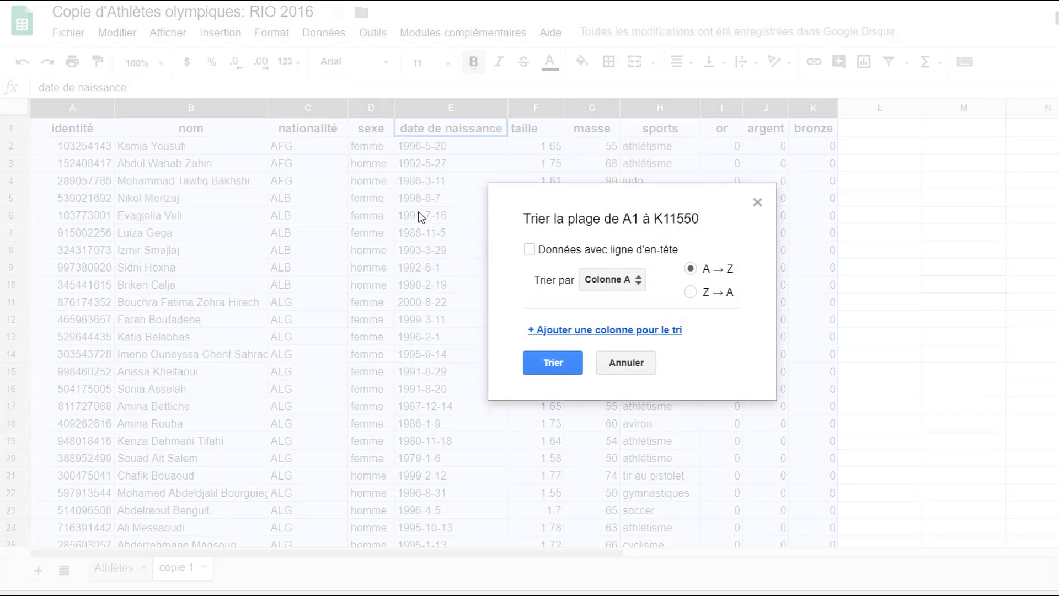
pyautogui.click(530, 249)
pyautogui.click(602, 279)
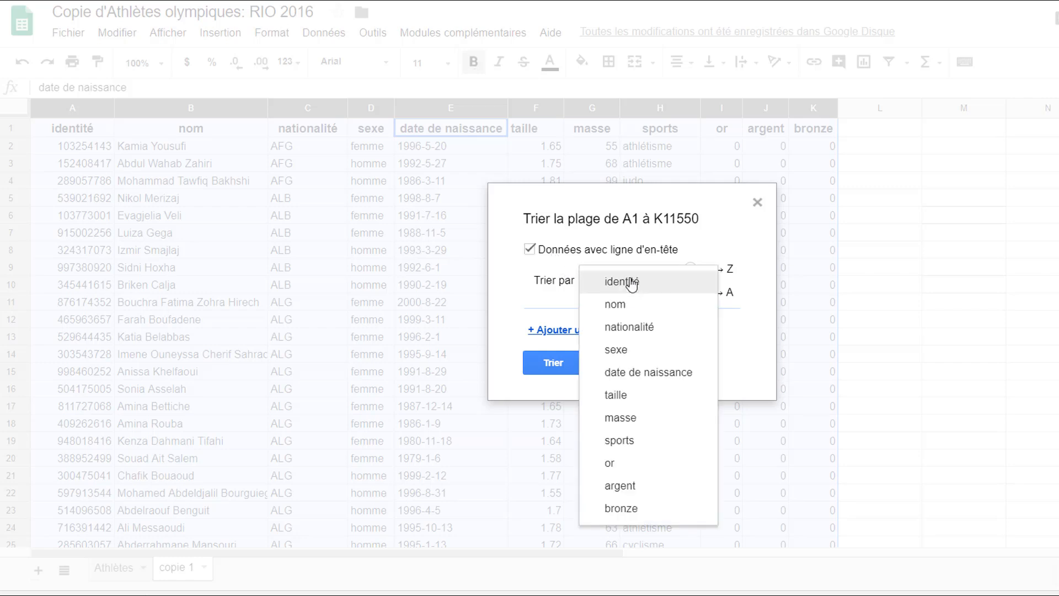
pyautogui.click(632, 453)
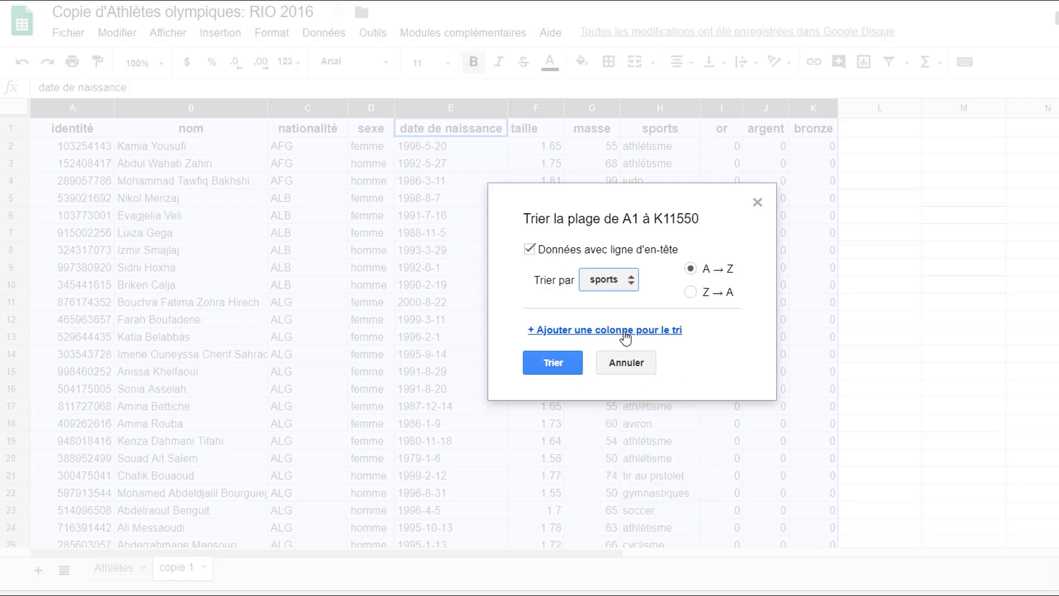
pyautogui.click(591, 331)
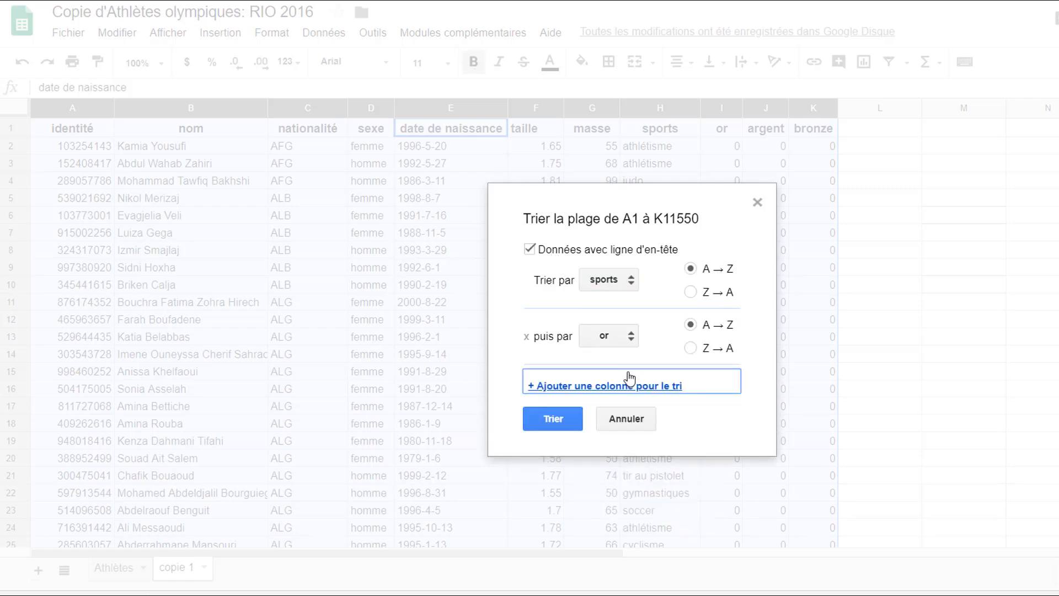
pyautogui.click(628, 338)
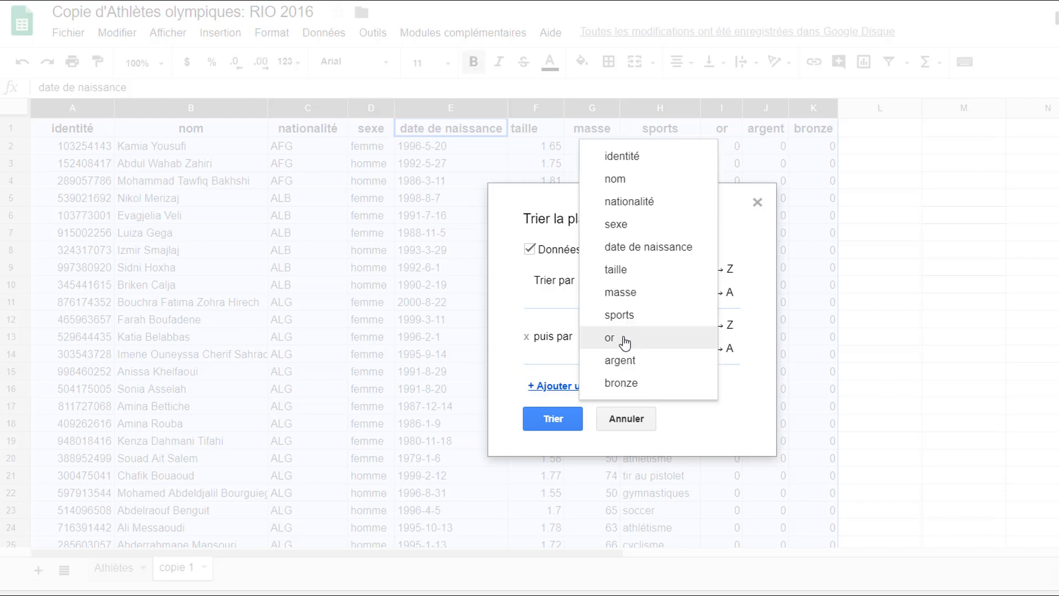
pyautogui.click(621, 204)
pyautogui.click(596, 389)
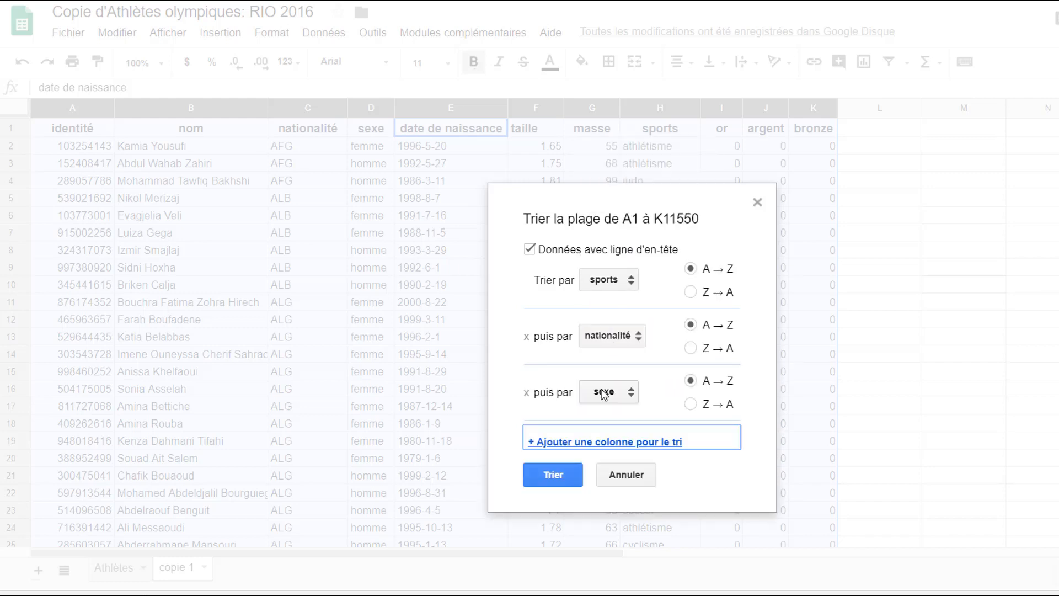
pyautogui.click(556, 472)
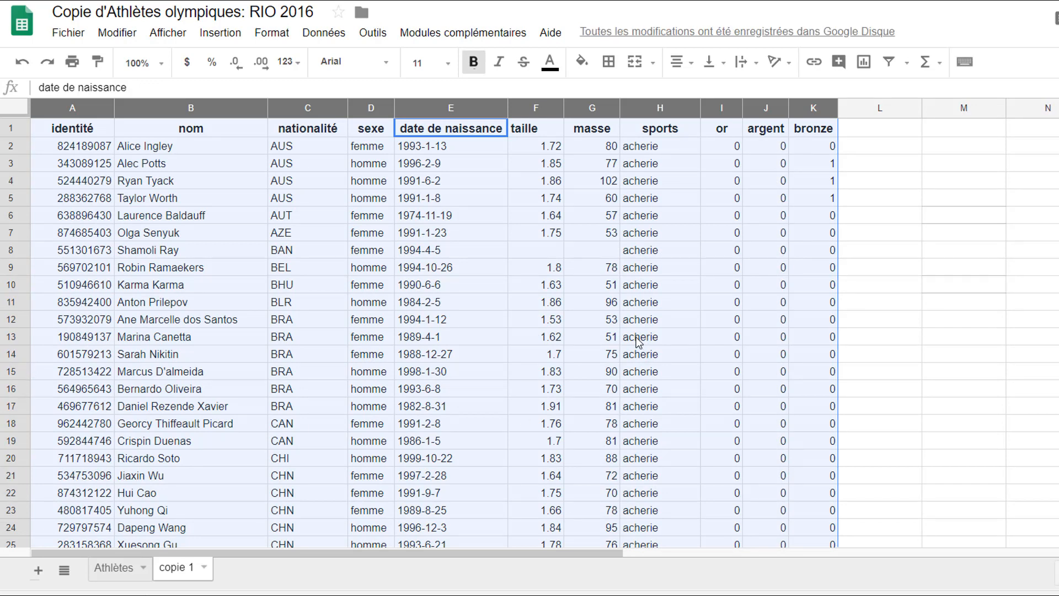
# Step: Examine how the rows are ordered by nationalité and sexe within the acherie, aquatiques and athlétisme groups
pyautogui.scroll(-4, 638, 342)
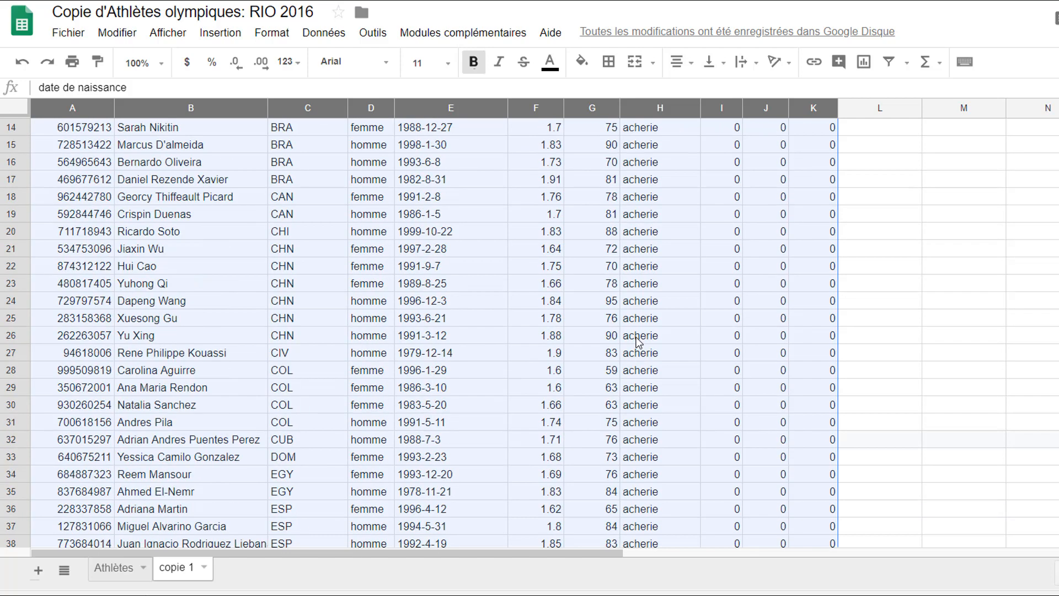
pyautogui.scroll(-20, 638, 342)
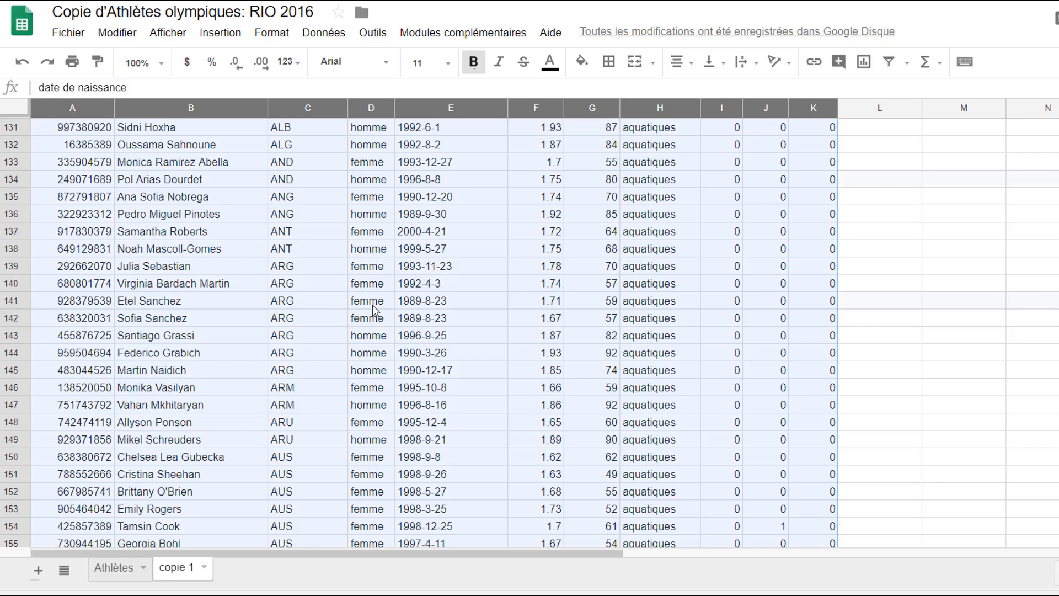
pyautogui.moveTo(308, 266); pyautogui.dragTo(380, 392)
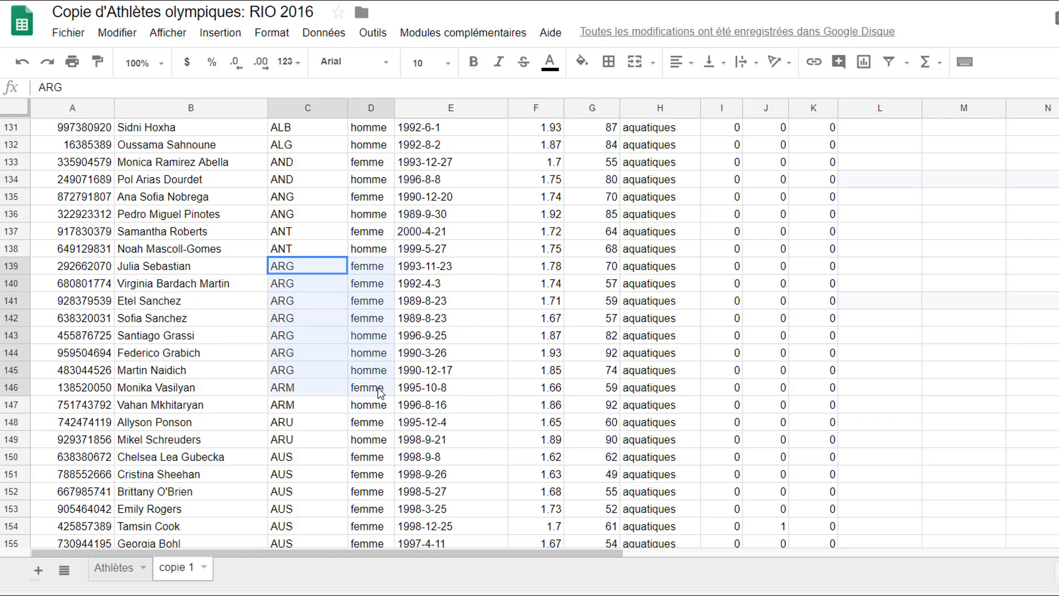
pyautogui.scroll(-4, 625, 310)
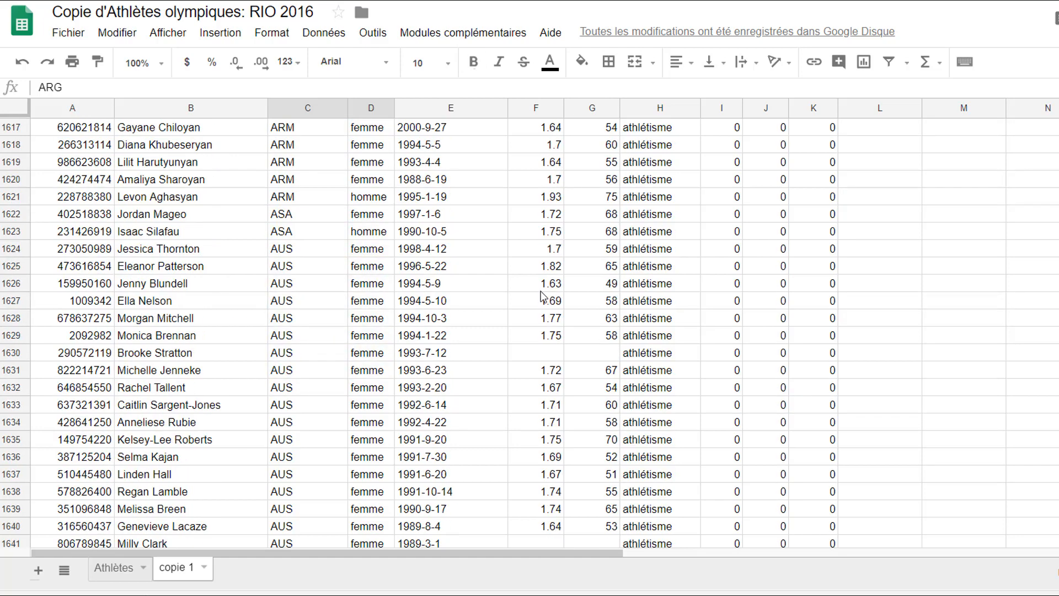
pyautogui.scroll(-5, 543, 296)
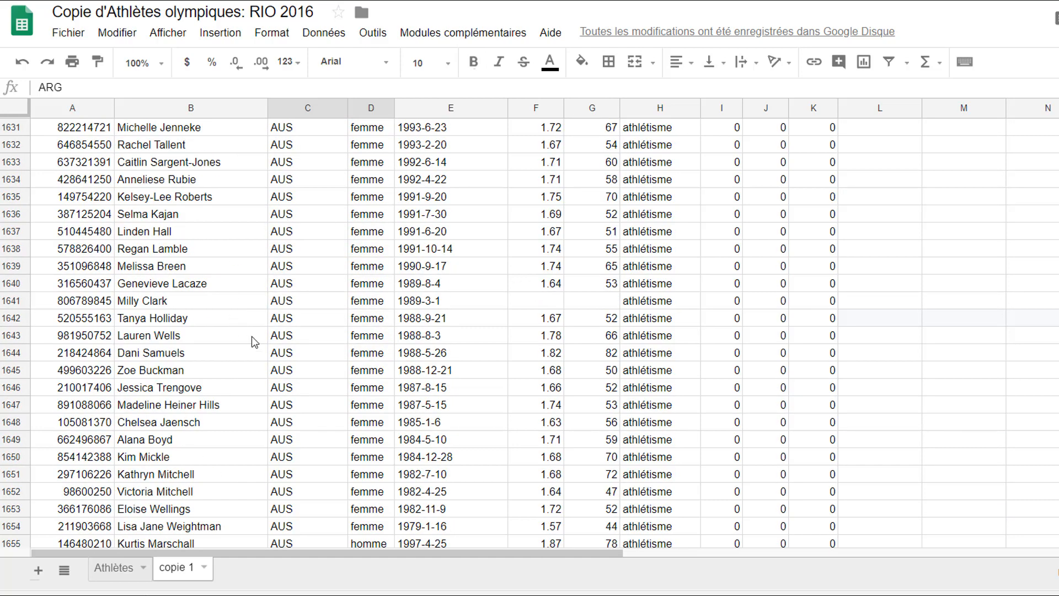
pyautogui.scroll(-2, 354, 522)
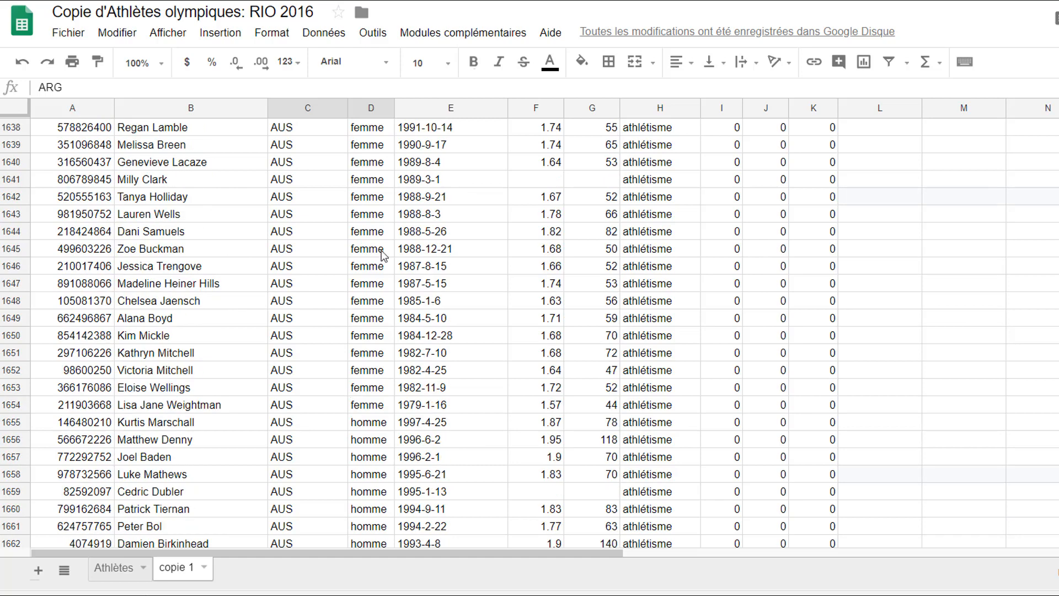
pyautogui.moveTo(309, 283); pyautogui.dragTo(379, 538)
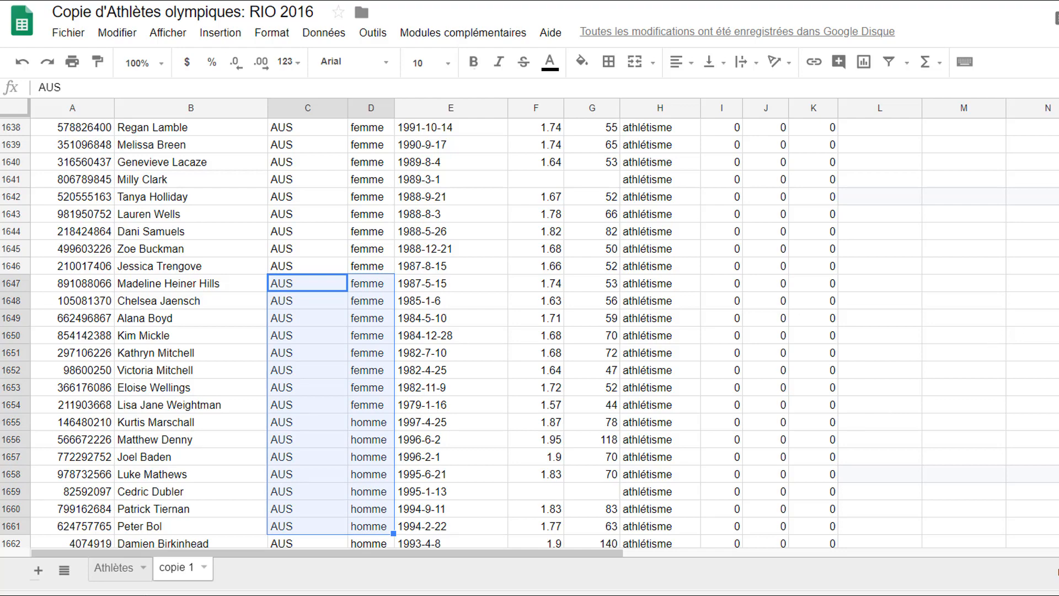
pyautogui.moveTo(1058, 185); pyautogui.dragTo(1058, 119)
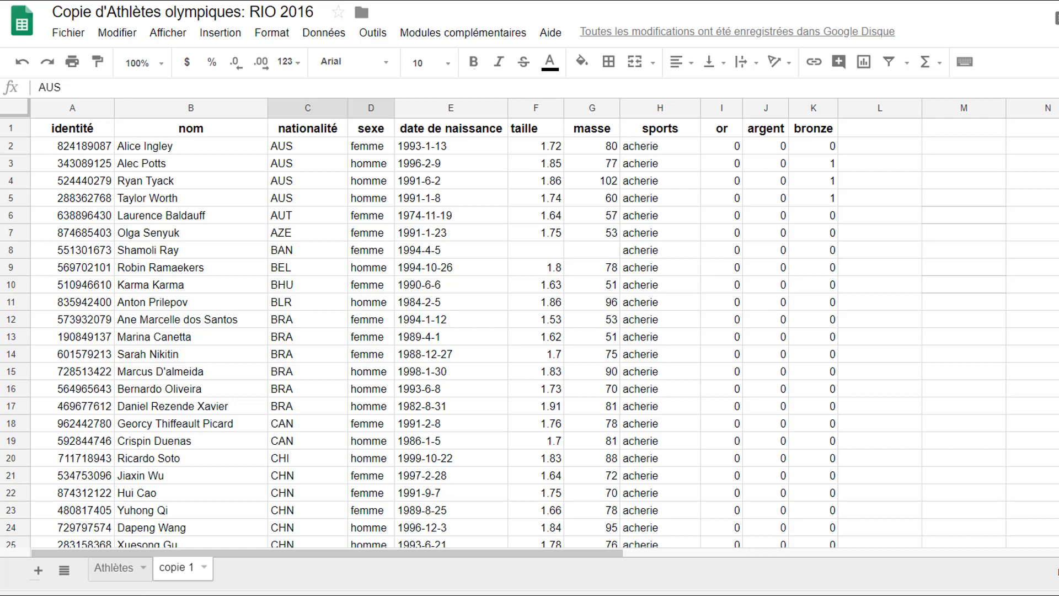
# Step: Create a filter on the whole athlete table, starting from the identité header cell A1
pyautogui.hotkey('ctrl', 'Home')
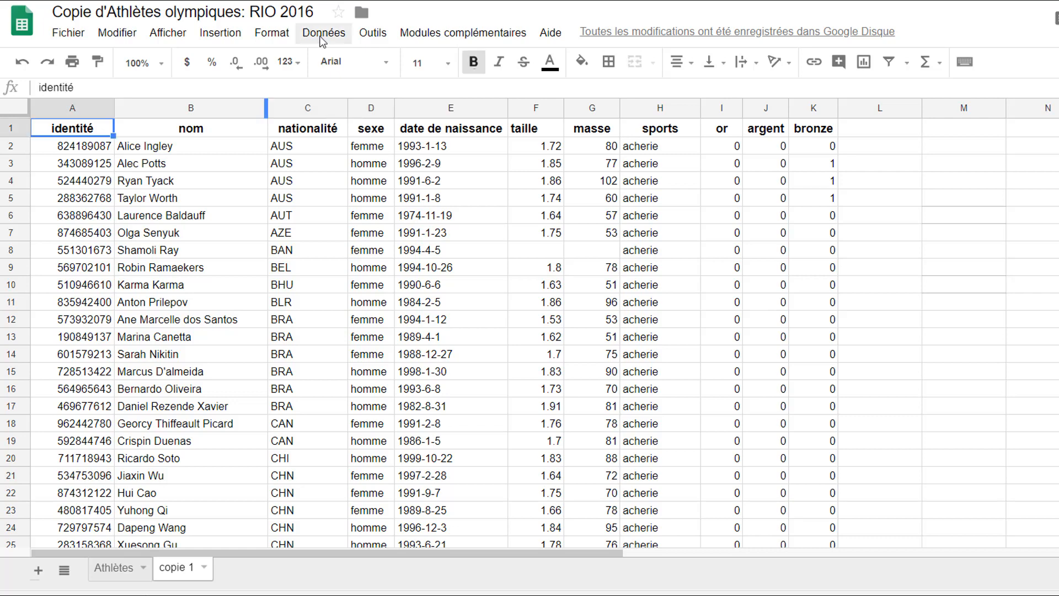
pyautogui.click(323, 36)
pyautogui.click(352, 142)
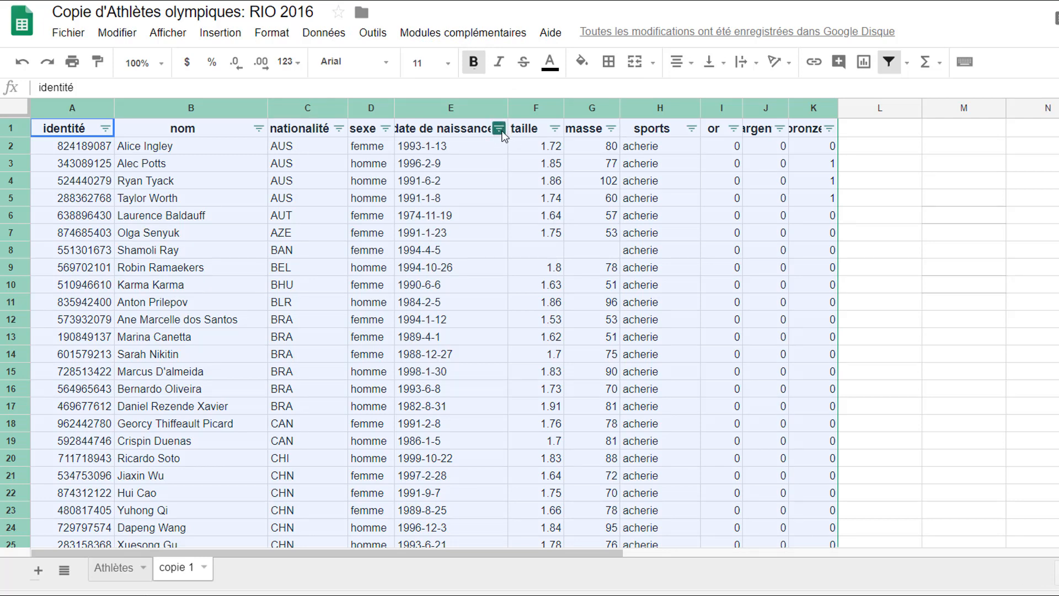
# Step: Look at the condition filter options for the sports column, and filter it by values to show only acherie
pyautogui.click(693, 130)
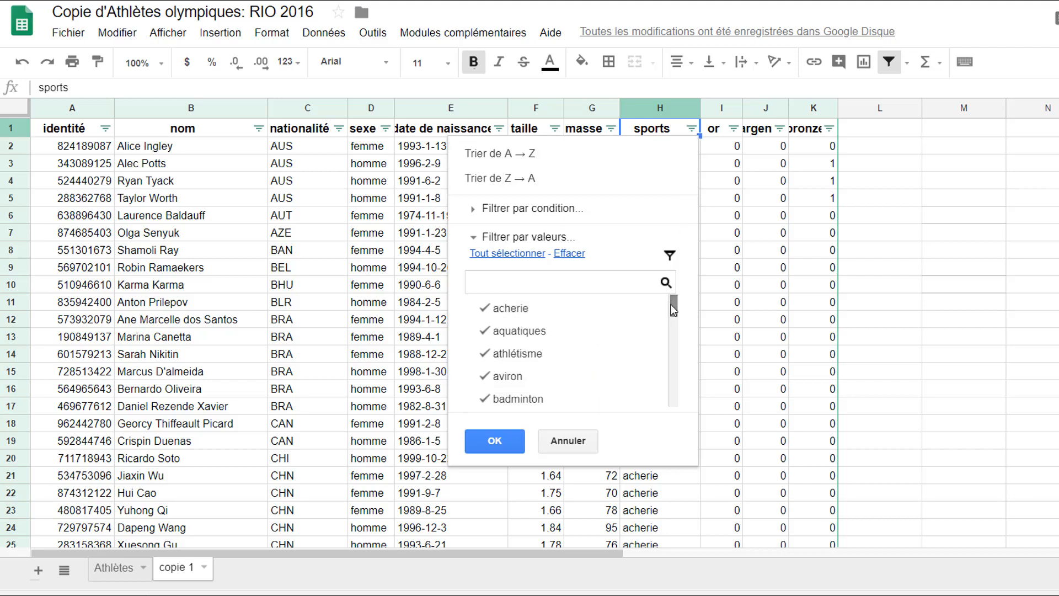
pyautogui.click(474, 211)
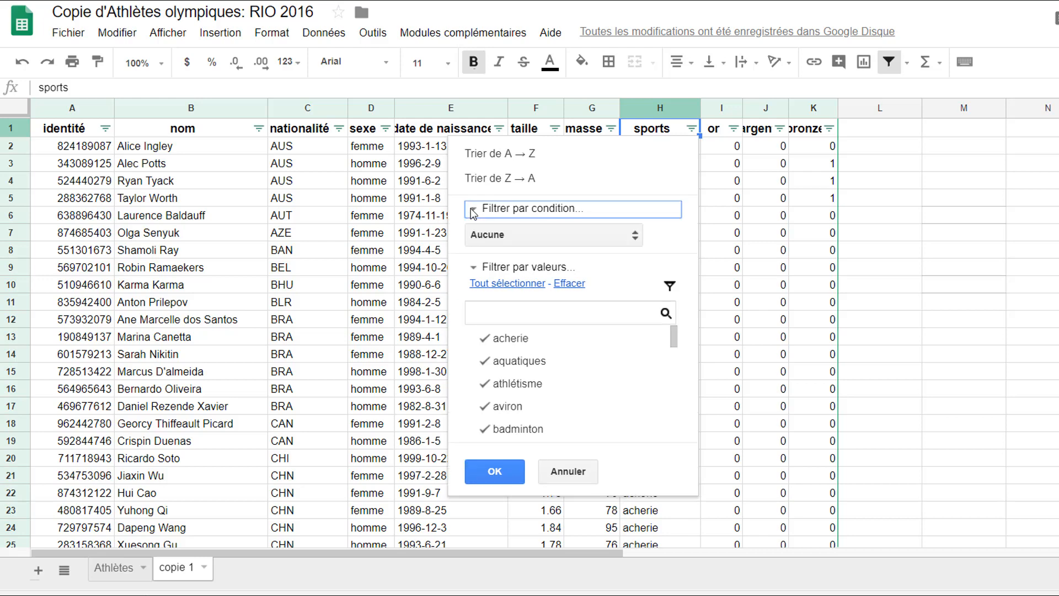
pyautogui.click(539, 245)
pyautogui.click(539, 247)
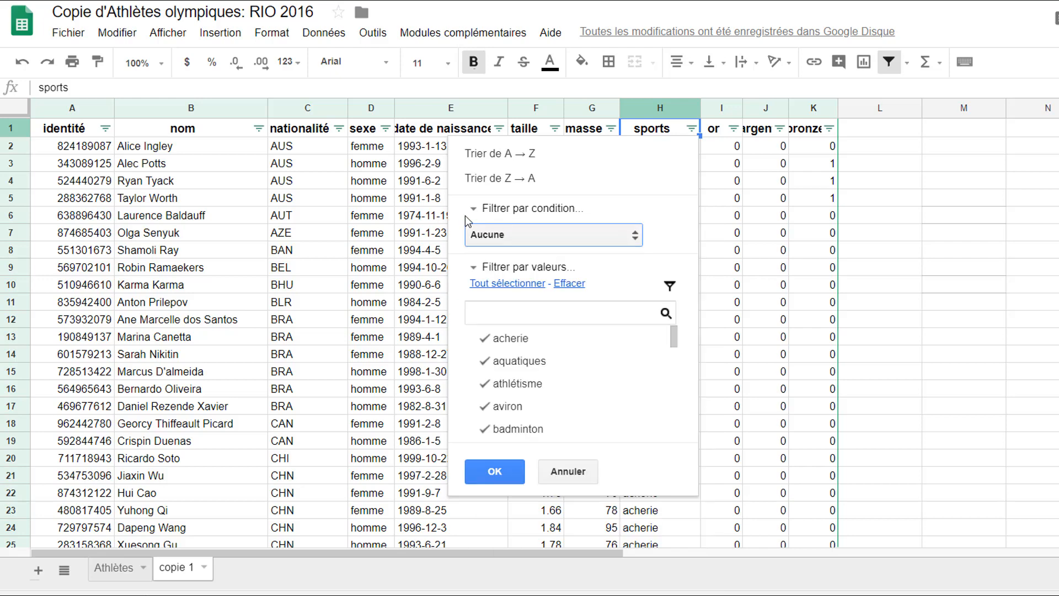
pyautogui.click(474, 211)
pyautogui.click(474, 210)
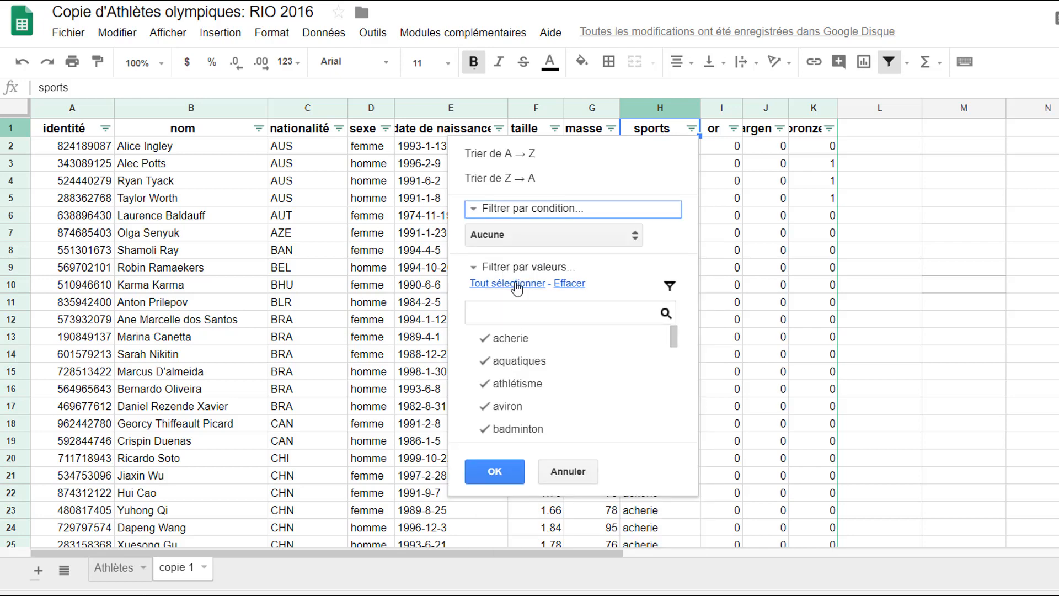
pyautogui.click(569, 284)
pyautogui.click(502, 345)
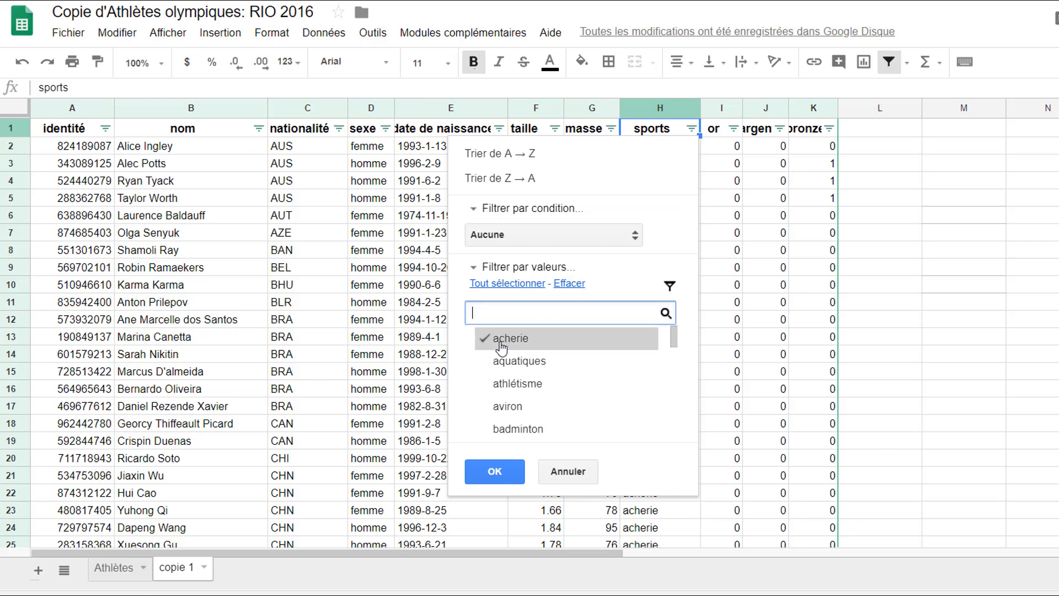
pyautogui.click(518, 471)
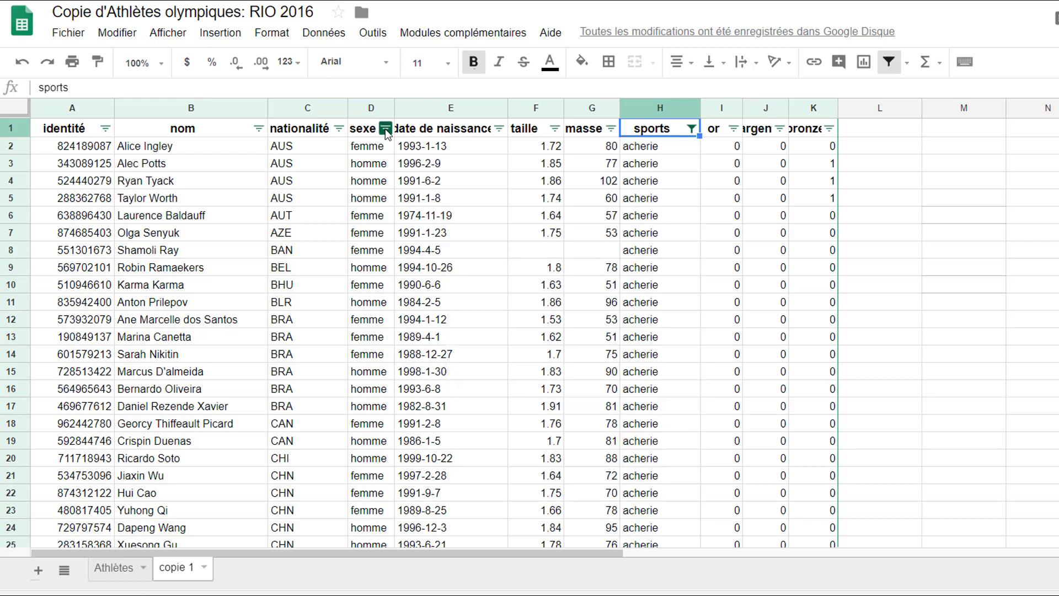
# Step: Filter the sexe column to exclude homme, keeping only femme, and look through the filtered rows
pyautogui.click(385, 128)
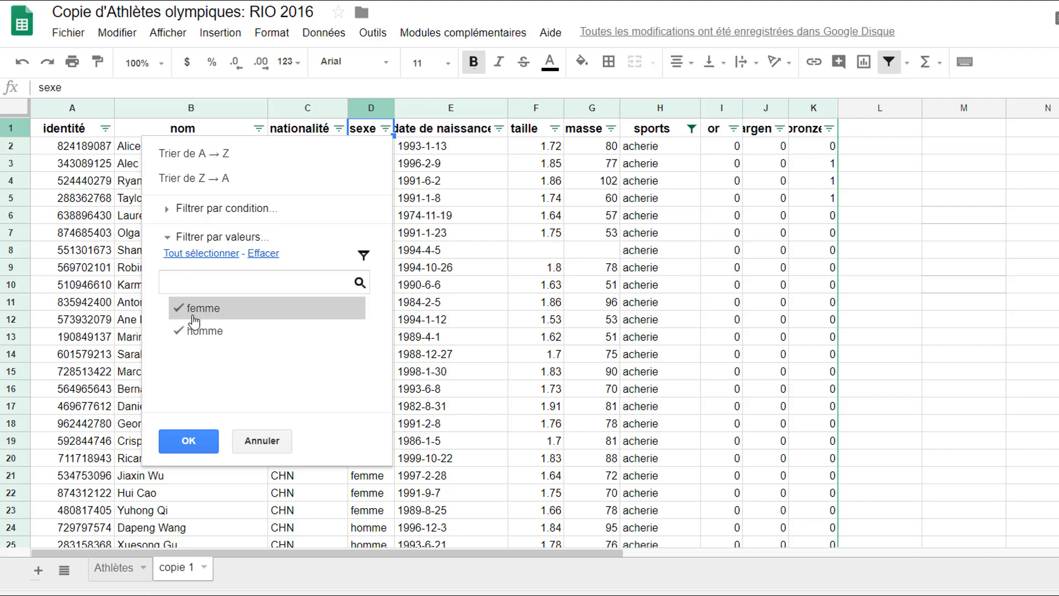
pyautogui.click(204, 331)
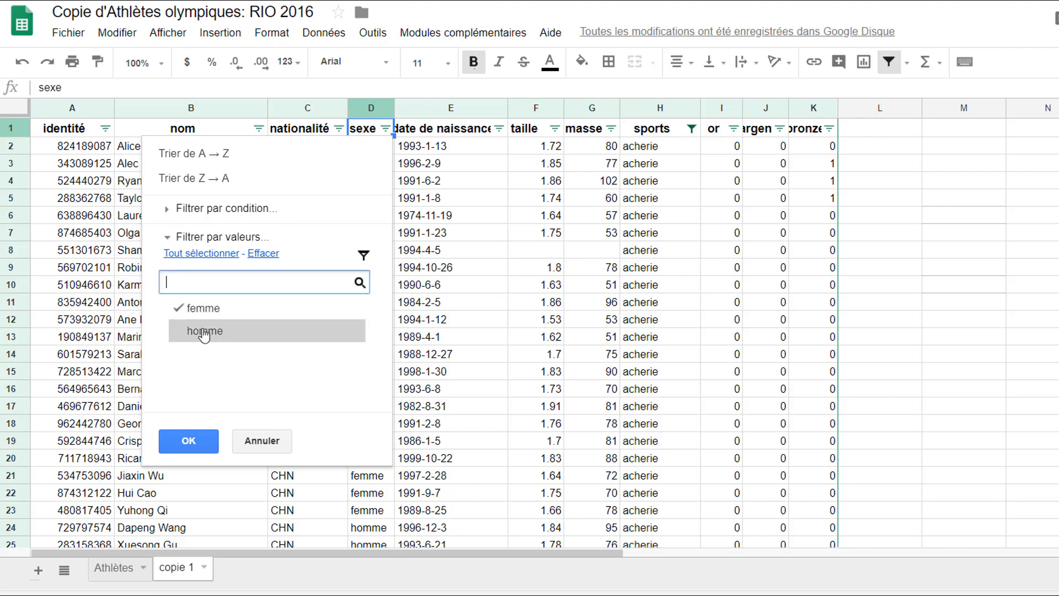
pyautogui.press('Return')
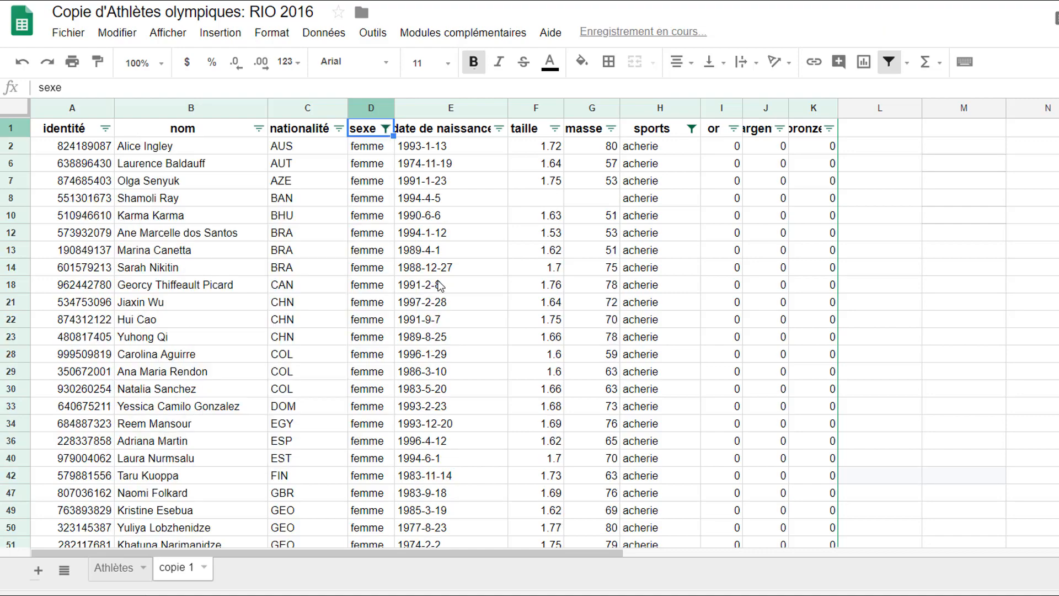
pyautogui.scroll(-10, 607, 237)
pyautogui.scroll(-8, 586, 239)
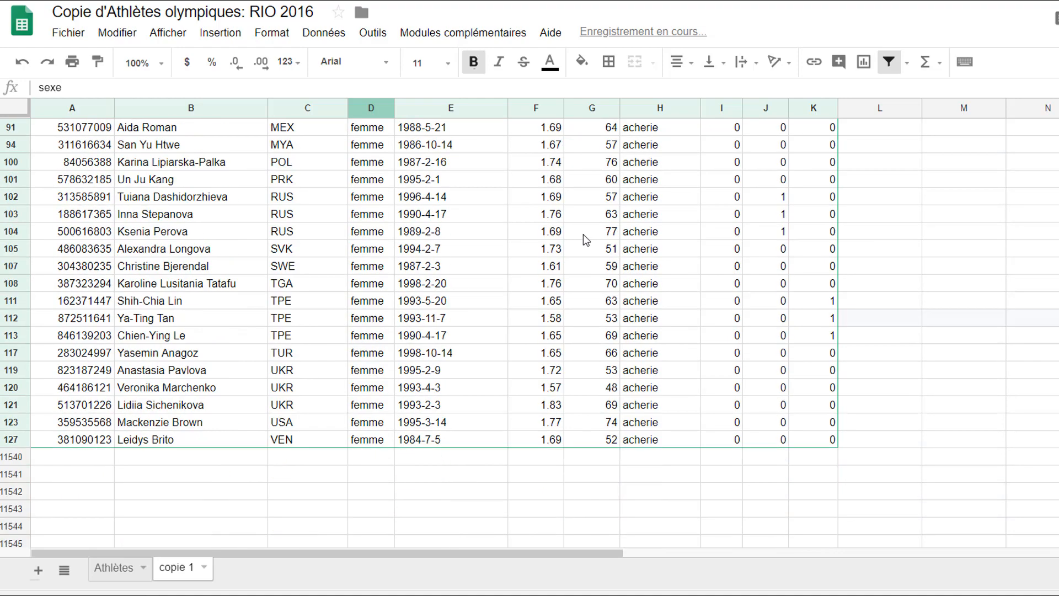
pyautogui.scroll(15, 586, 239)
pyautogui.scroll(3, 584, 234)
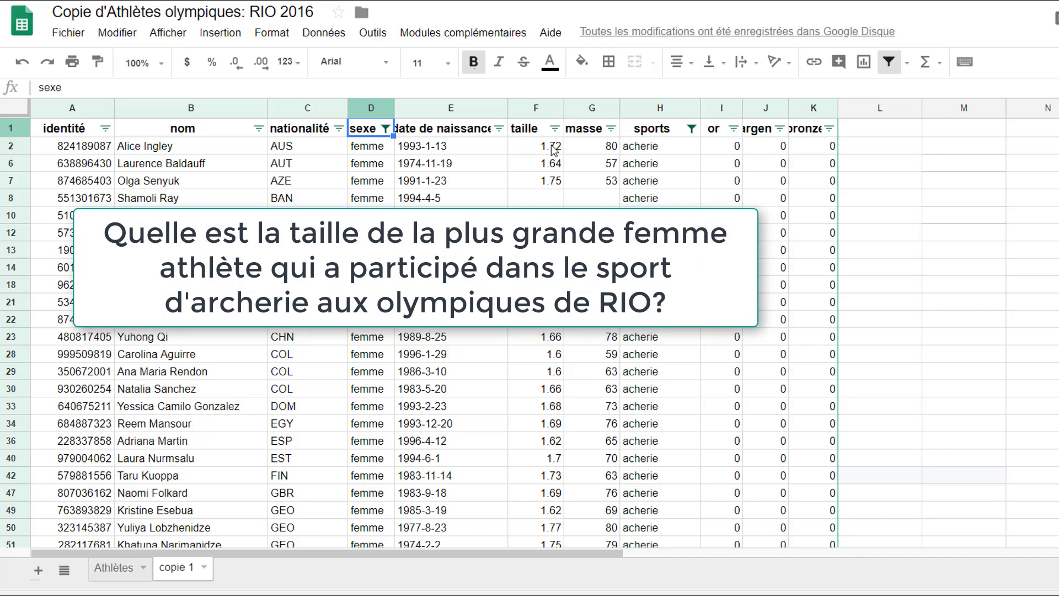
# Step: Enter the formula =max(F2:F127) in cell F11542, below the table, to find the greatest taille
pyautogui.scroll(-5, 554, 150)
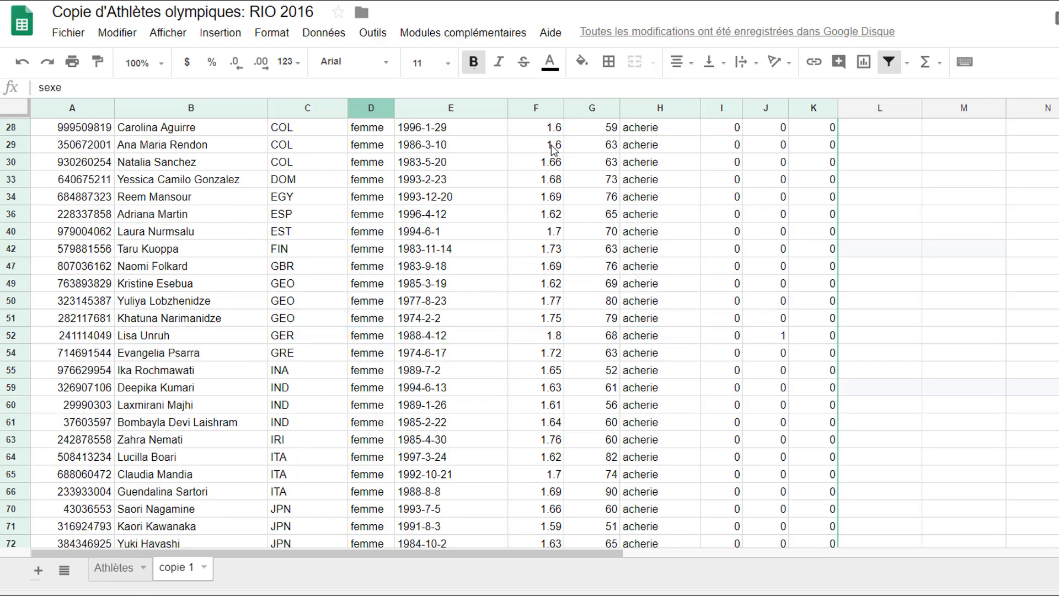
pyautogui.scroll(-10, 554, 150)
pyautogui.scroll(-4, 555, 159)
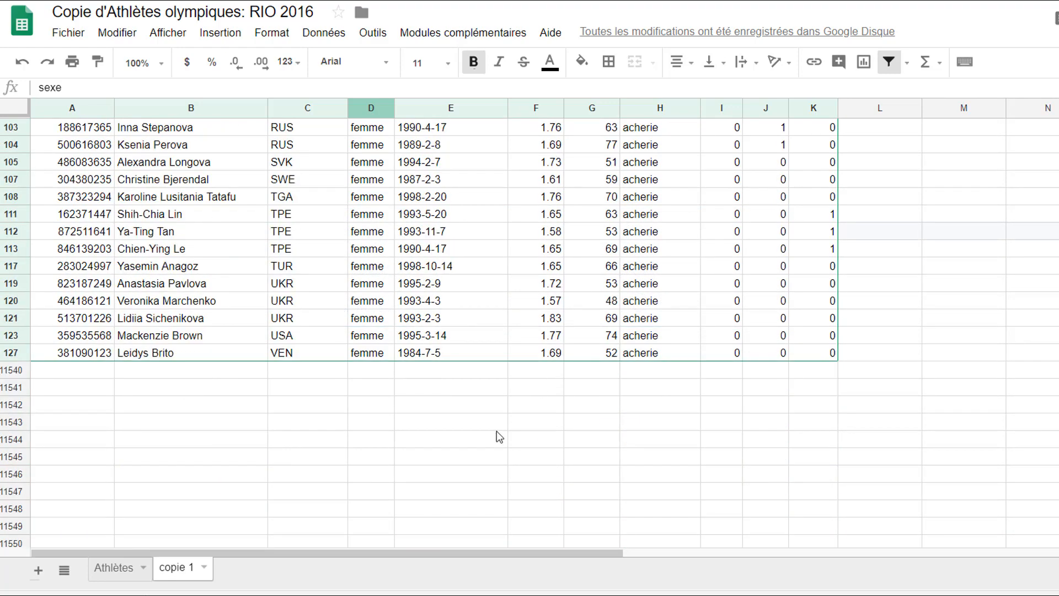
pyautogui.doubleClick(522, 410)
pyautogui.write('=')
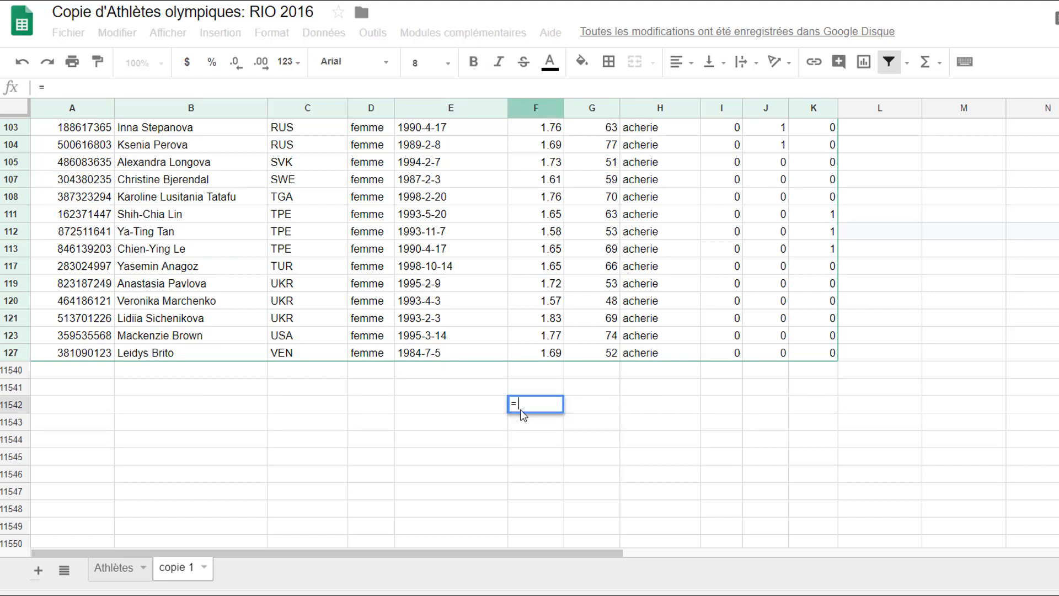
pyautogui.write('max(')
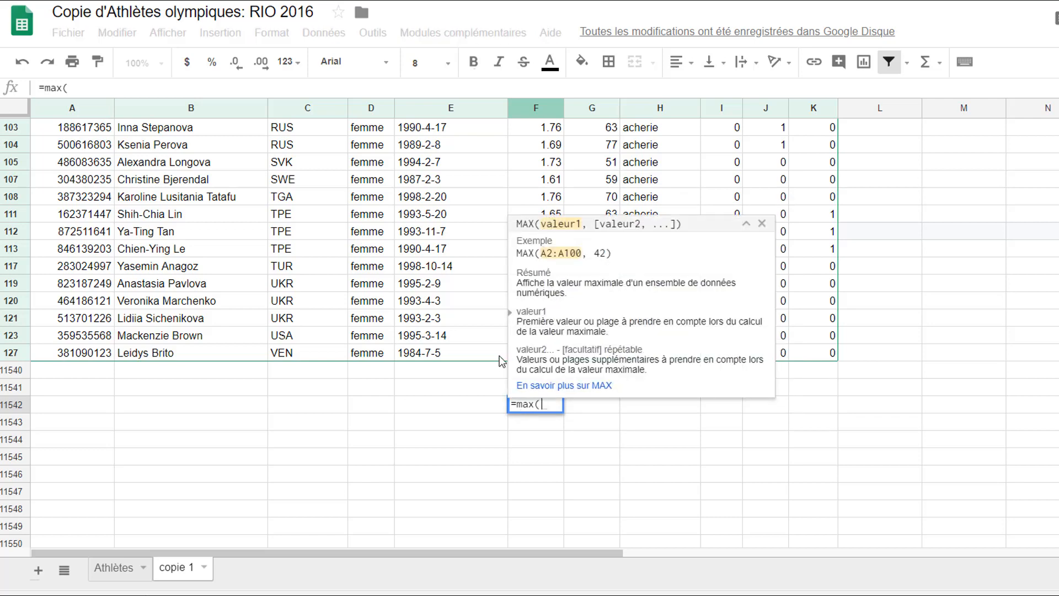
pyautogui.moveTo(532, 355); pyautogui.dragTo(538, 147)
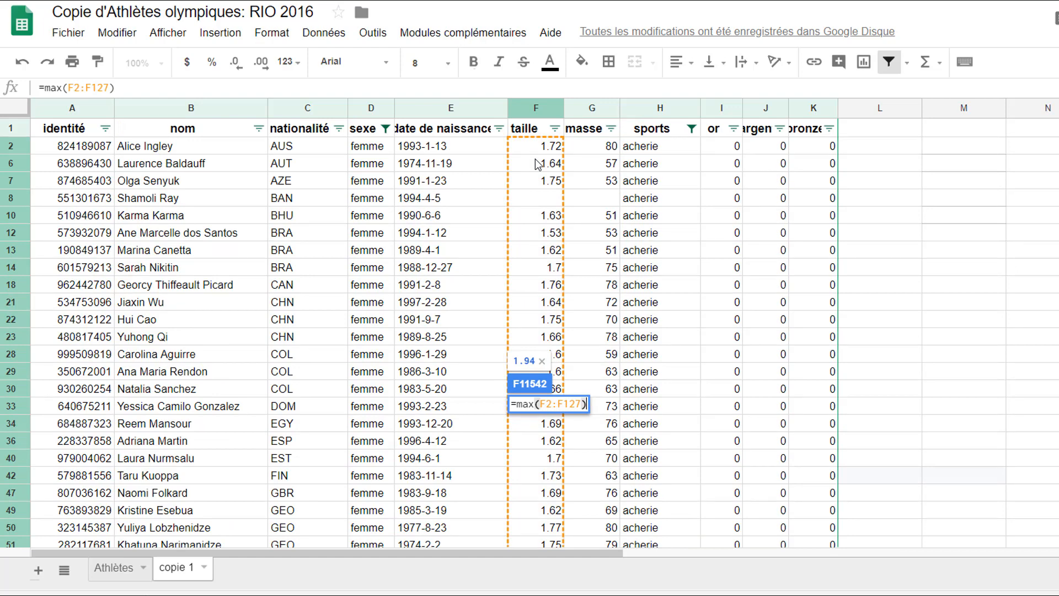
pyautogui.press('Return')
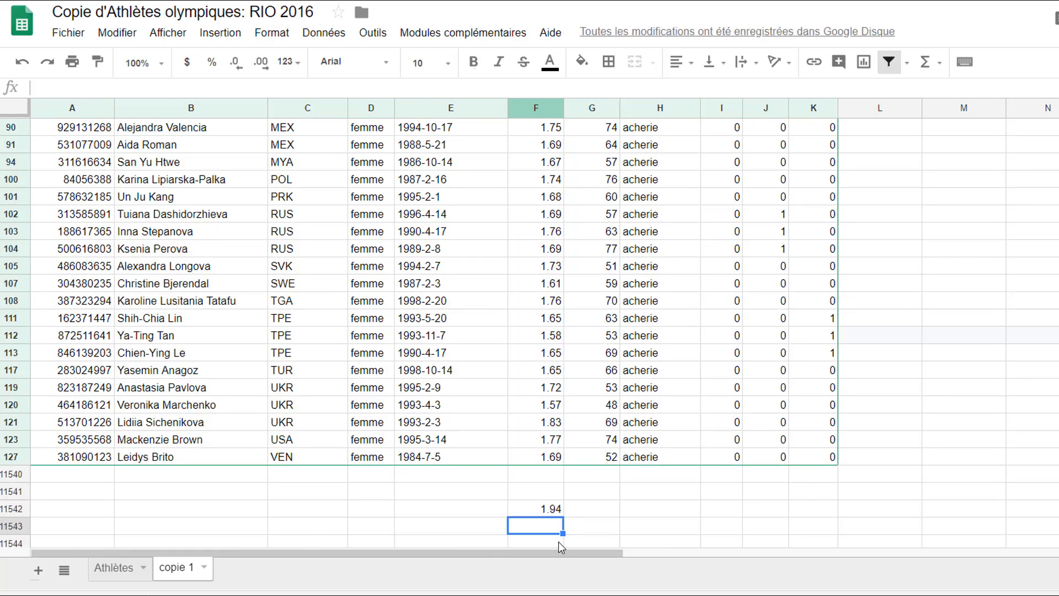
# Step: Enter the label taille max in cell E11542, beside the maximum formula, and review that formula's cell and the filtered rows above
pyautogui.press('Up')
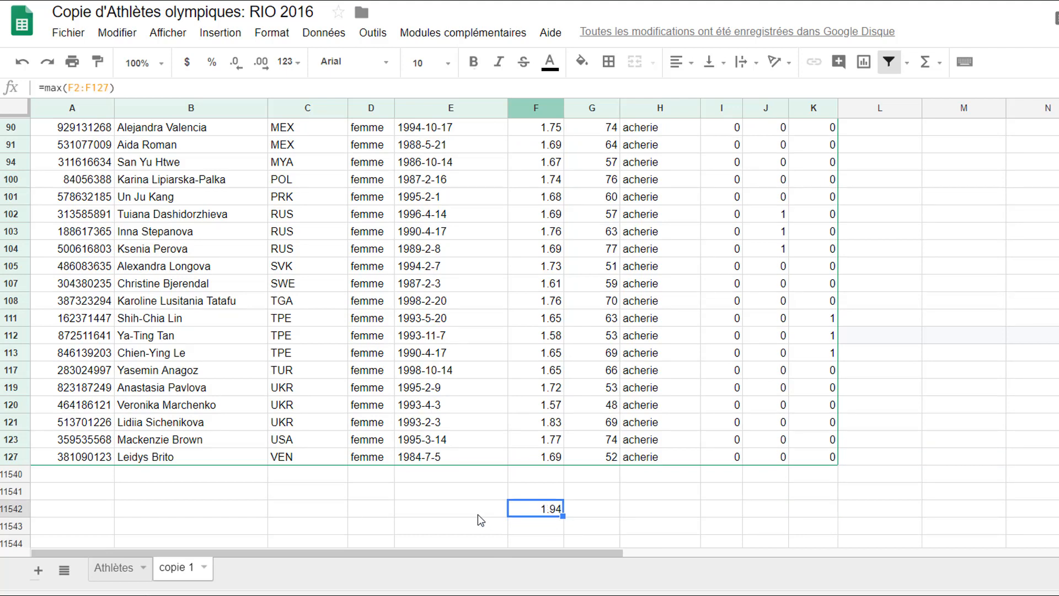
pyautogui.doubleClick(462, 518)
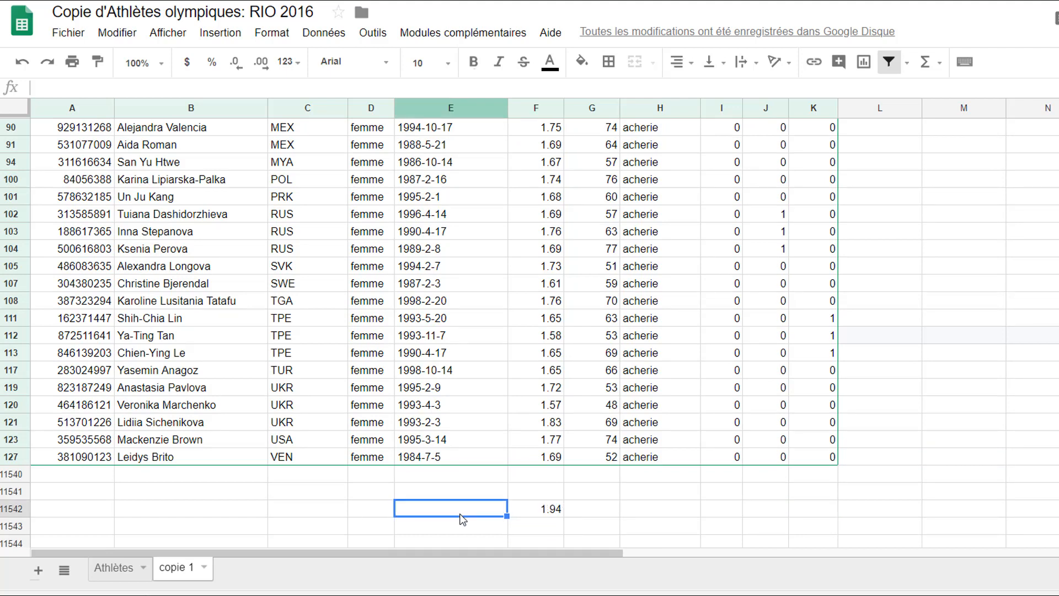
pyautogui.write('taille ')
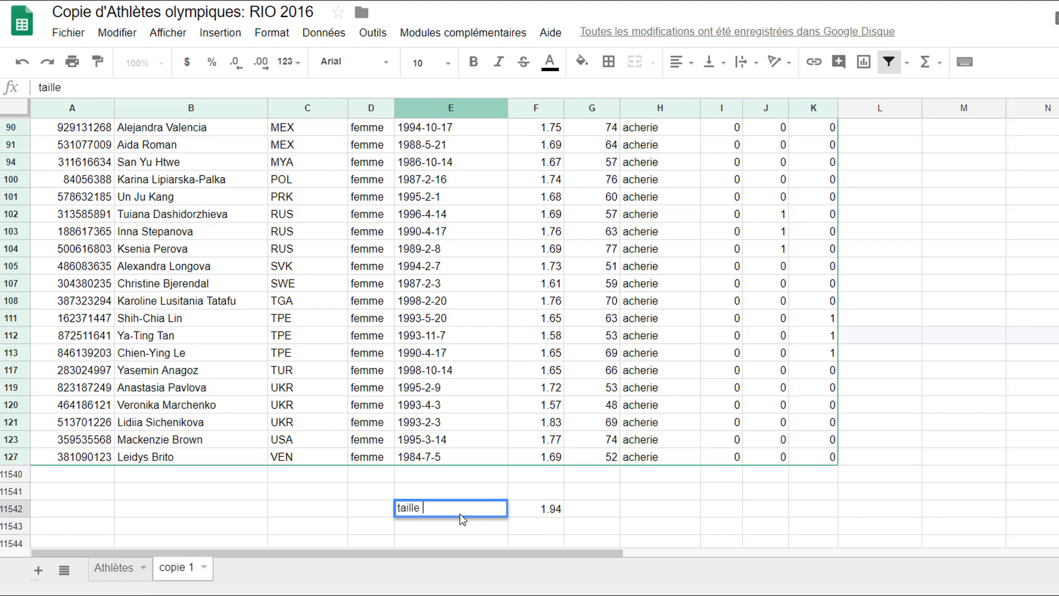
pyautogui.write('max')
pyautogui.press('Return')
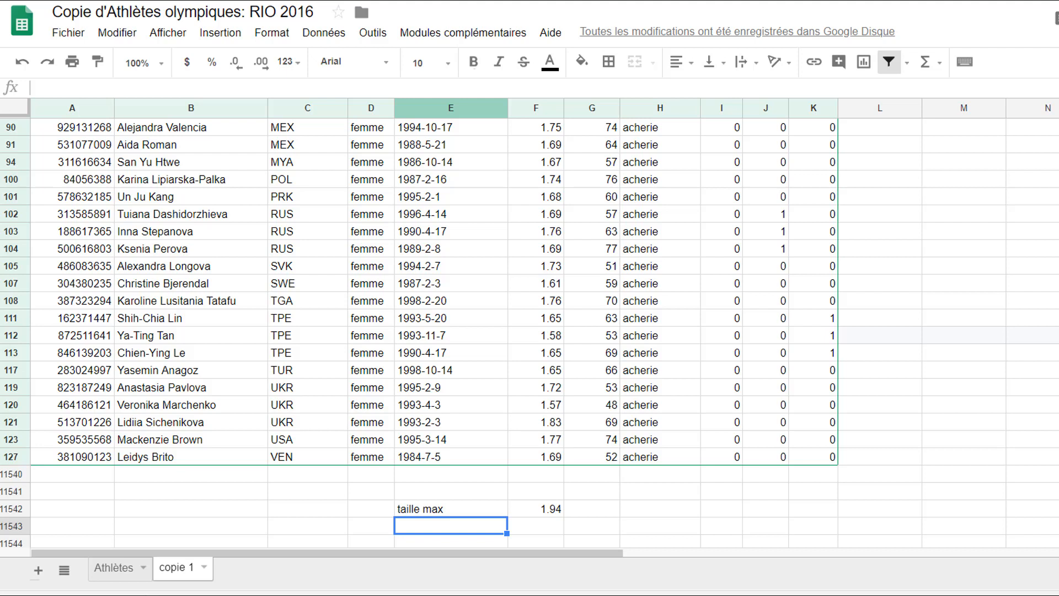
pyautogui.click(543, 513)
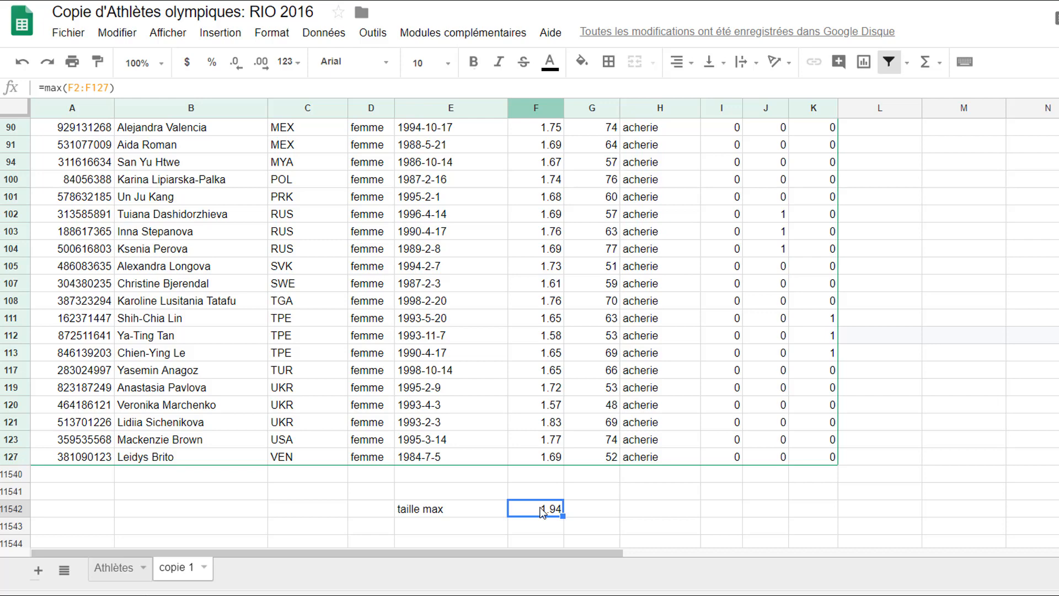
pyautogui.scroll(15, 592, 502)
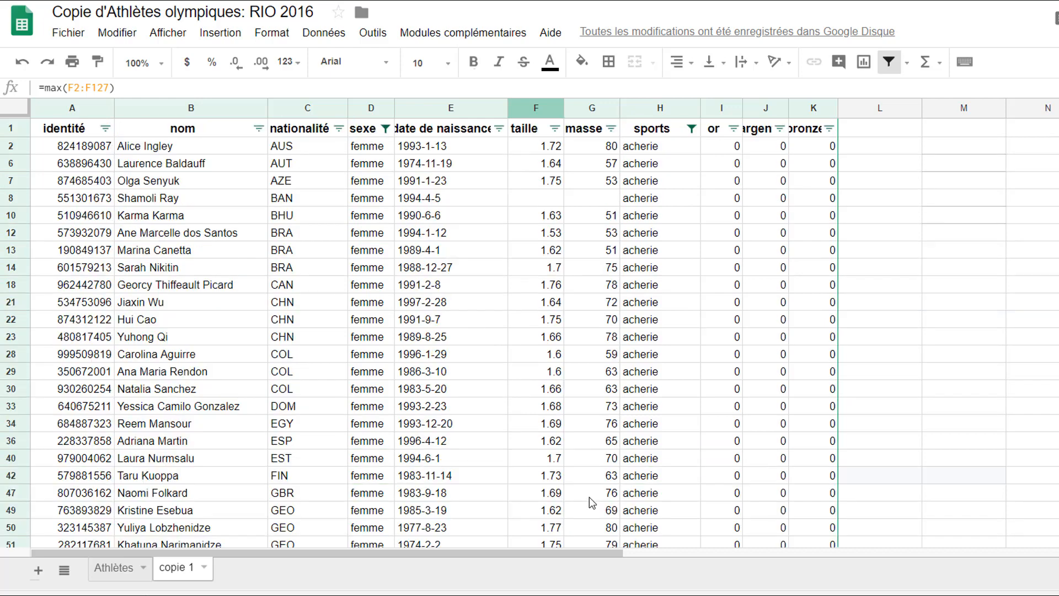